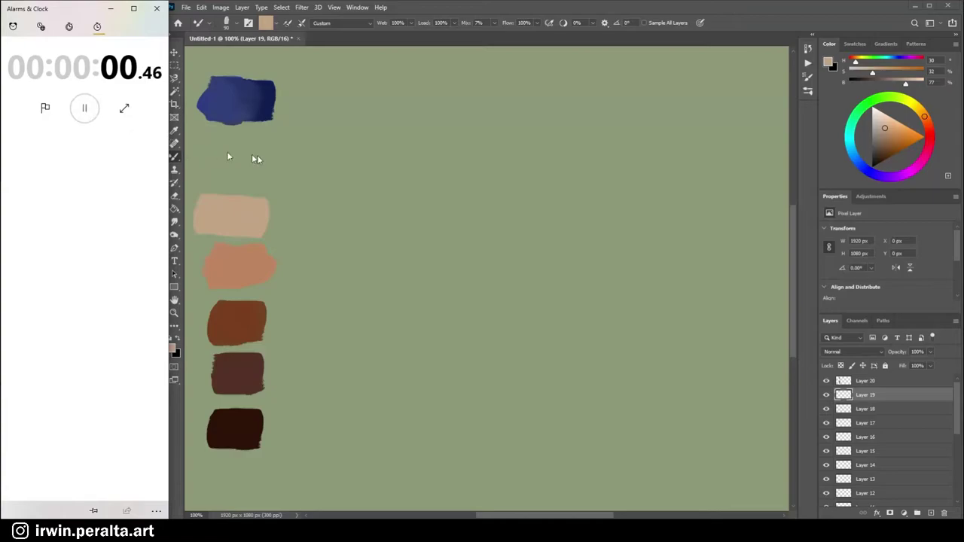
Sample the mid-brown palette swatch as the Mixer Brush paint colour.
click(414, 200)
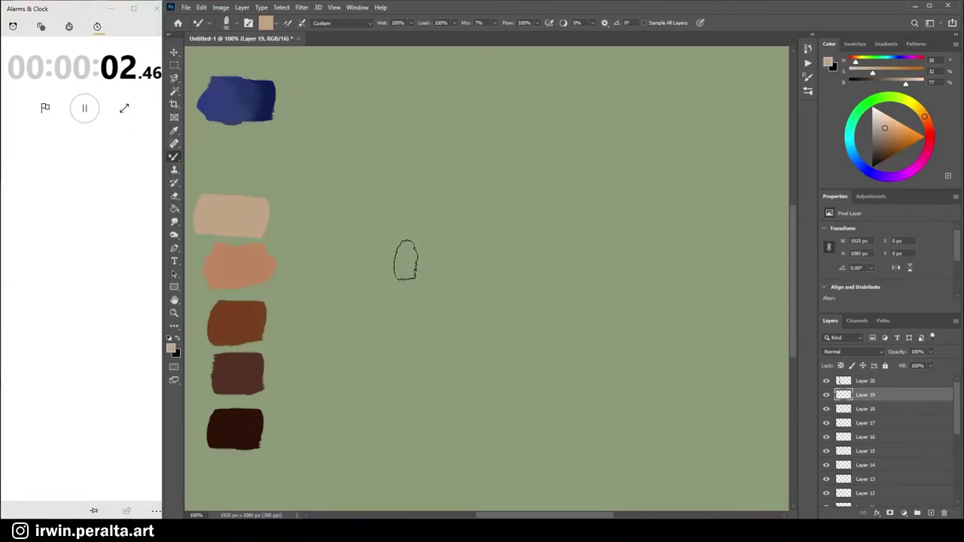
key(alt)
alt+click(236, 322)
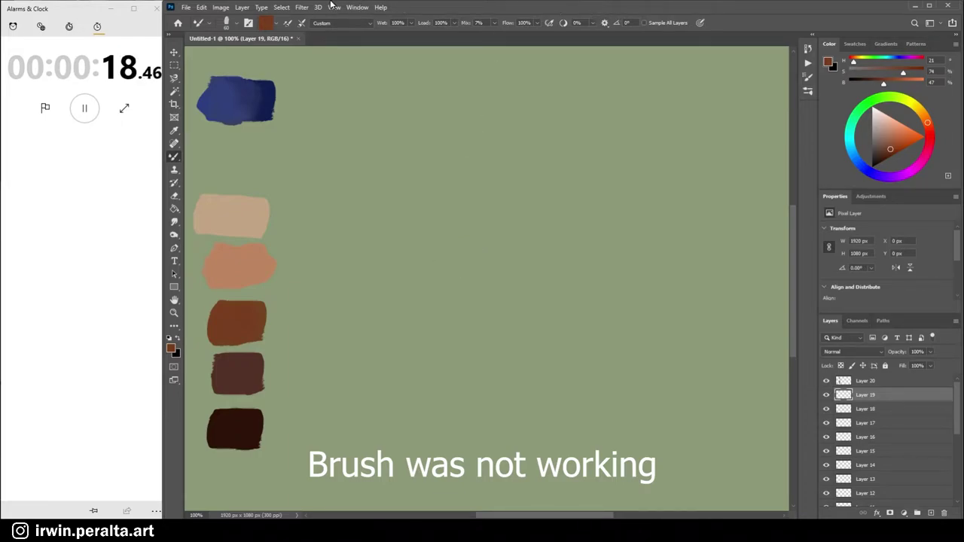
Undo a brown test dab, then paint the figure's brown body mass and squared-off head.
drag(349, 189, 368, 193)
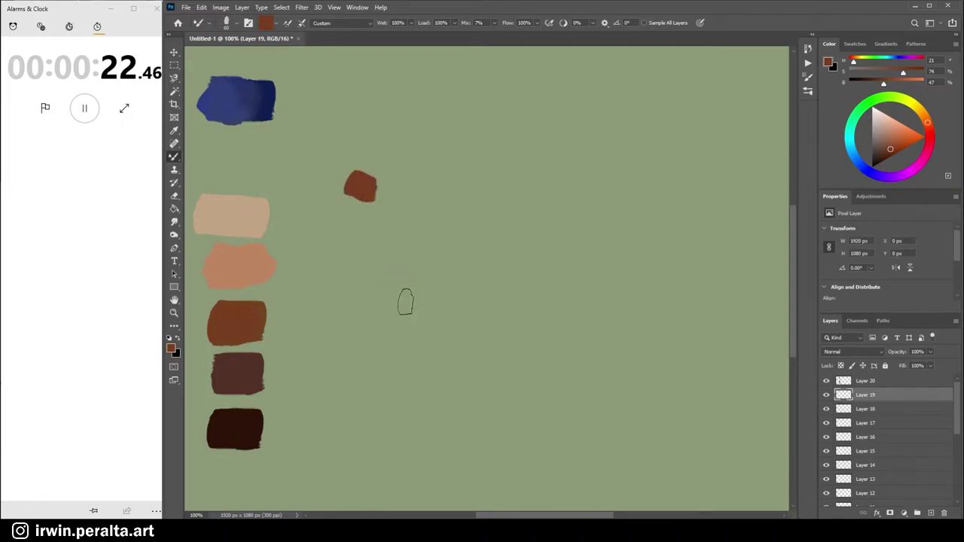
key(ctrl+z)
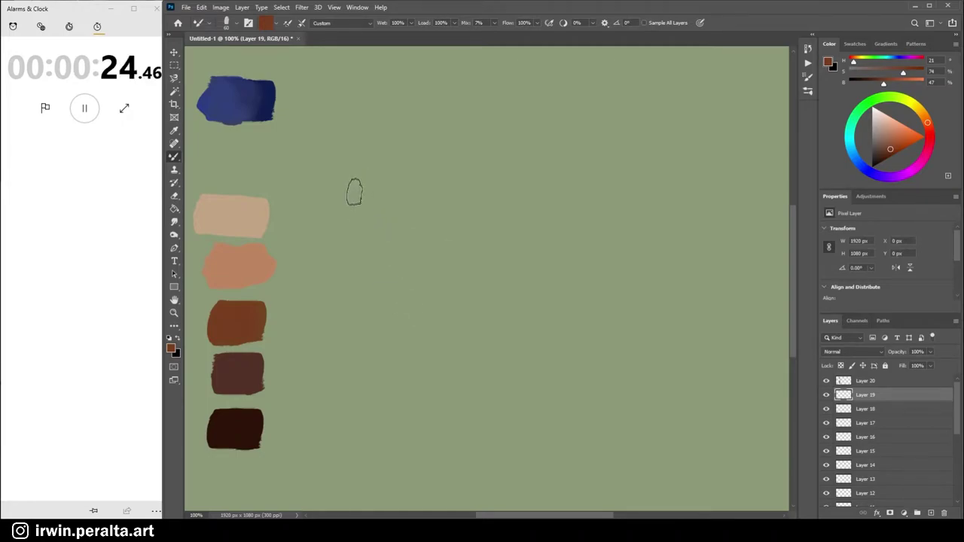
mouse_move(353, 189)
mouse_down()
mouse_move(387, 207)
mouse_move(366, 253)
mouse_move(383, 275)
mouse_move(366, 266)
mouse_move(359, 329)
mouse_move(406, 308)
mouse_move(430, 233)
mouse_move(482, 249)
mouse_move(462, 273)
mouse_move(439, 253)
mouse_move(466, 239)
mouse_move(407, 248)
mouse_move(390, 204)
mouse_move(404, 216)
mouse_move(368, 217)
mouse_up()
mouse_move(376, 155)
mouse_down()
mouse_move(351, 160)
mouse_move(348, 182)
mouse_up()
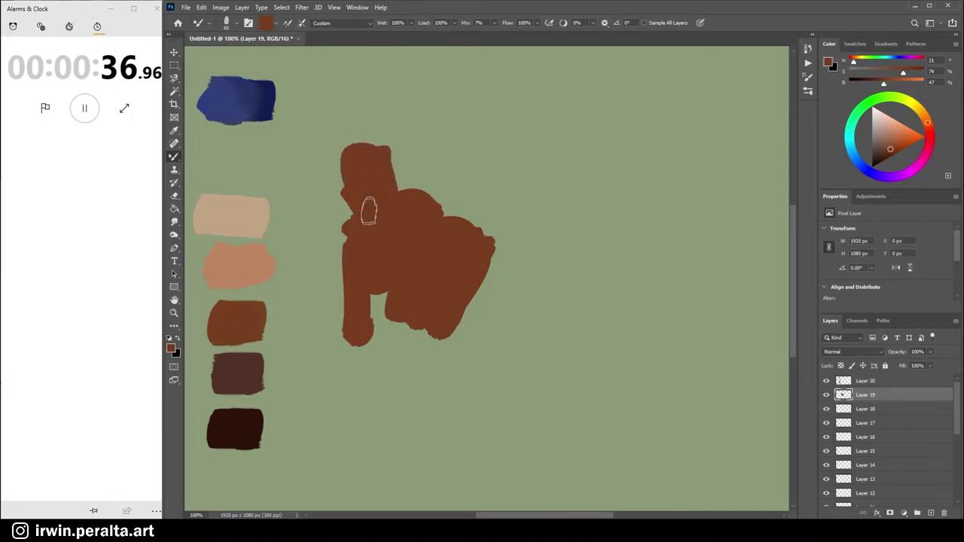
key(alt)
Paint darkest-brown hair down the head's left side and across its top, plus a reddish-brown stroke below.
alt+click(250, 427)
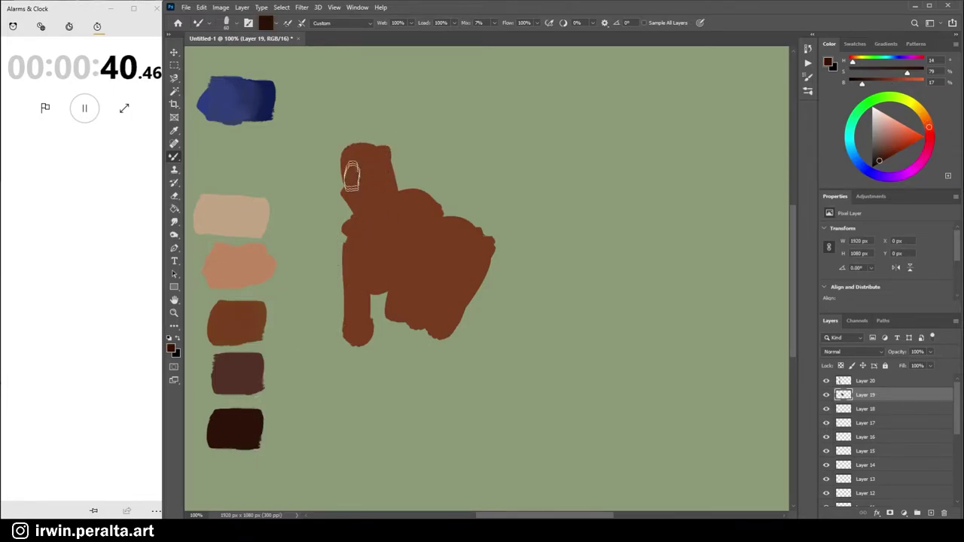
mouse_move(341, 163)
mouse_down()
mouse_move(344, 155)
mouse_move(351, 199)
mouse_move(331, 258)
mouse_up()
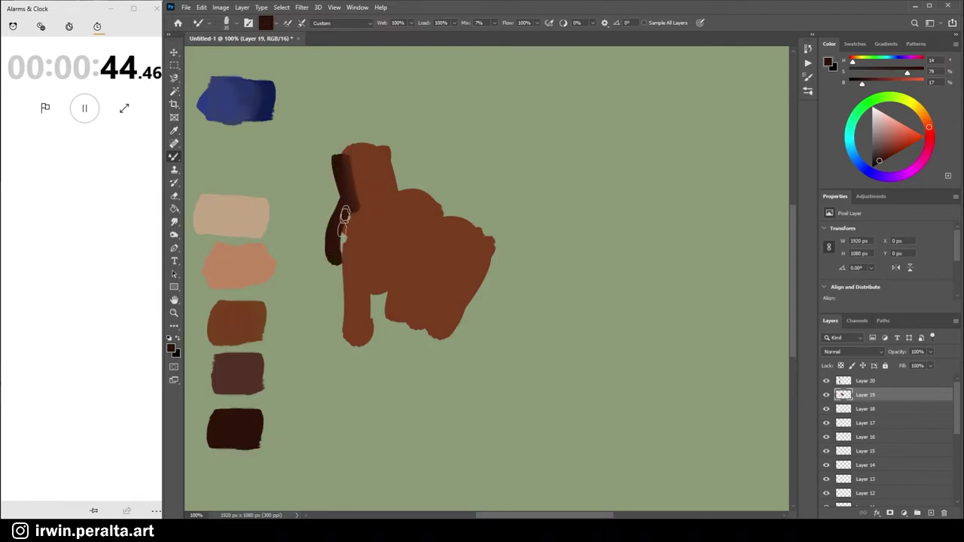
mouse_move(387, 149)
mouse_down()
mouse_move(400, 181)
mouse_move(443, 189)
mouse_up()
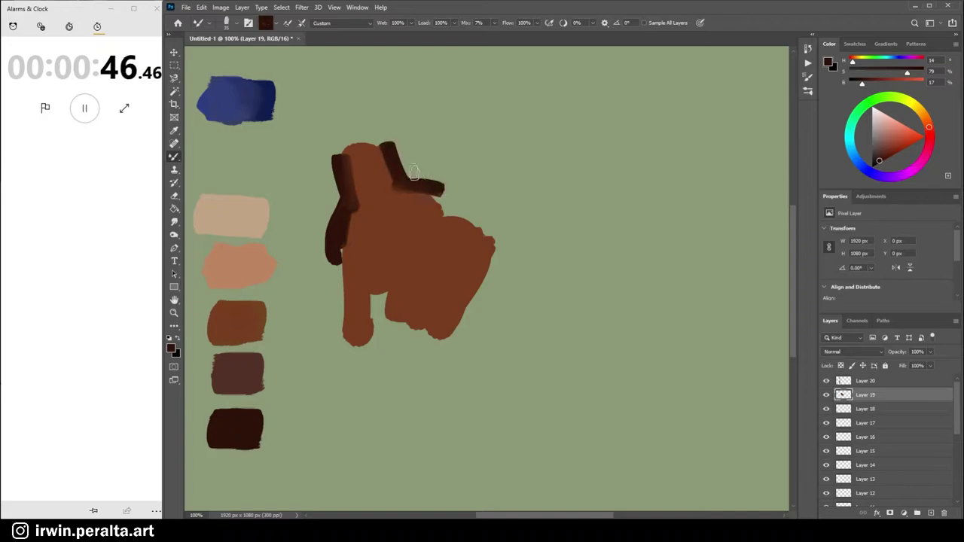
mouse_move(342, 159)
mouse_down()
mouse_move(369, 140)
mouse_move(378, 178)
mouse_up()
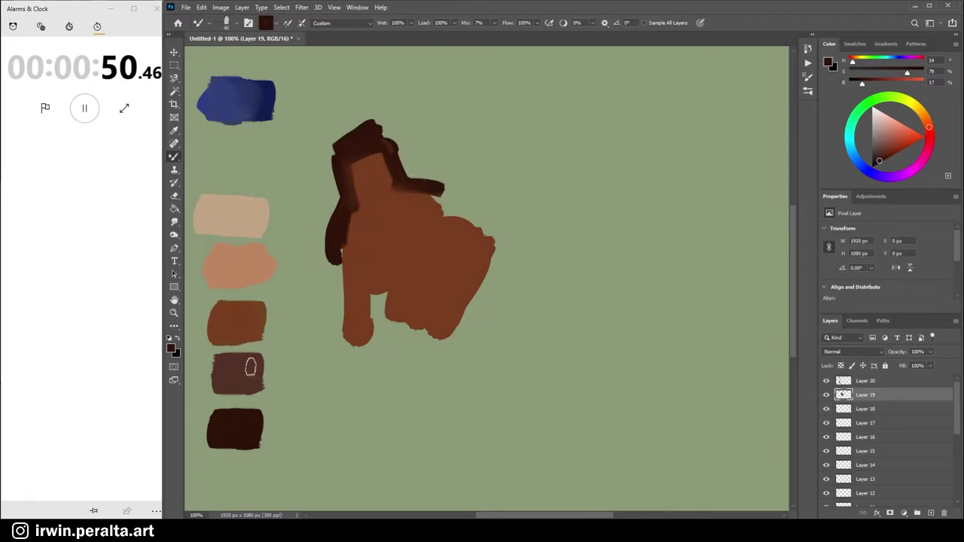
alt+click(249, 380)
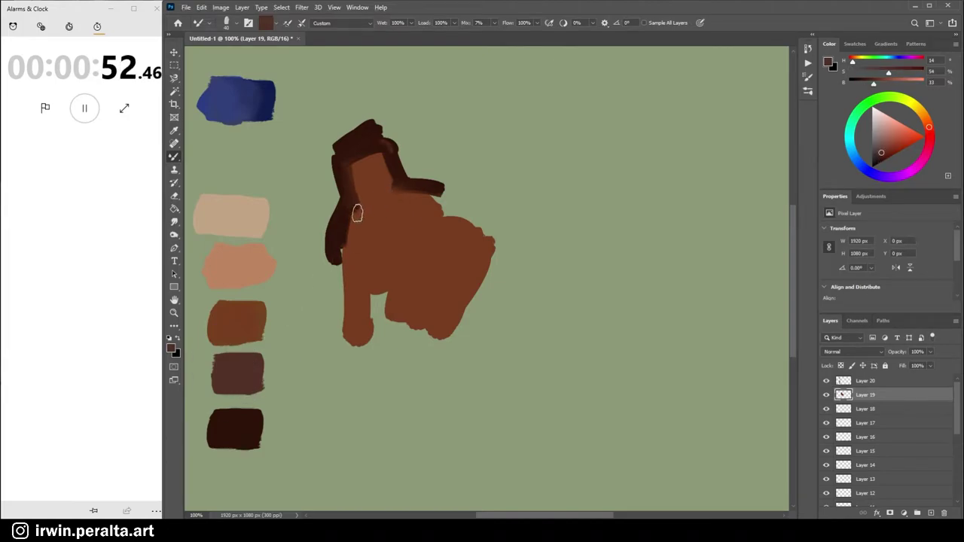
drag(357, 214, 378, 235)
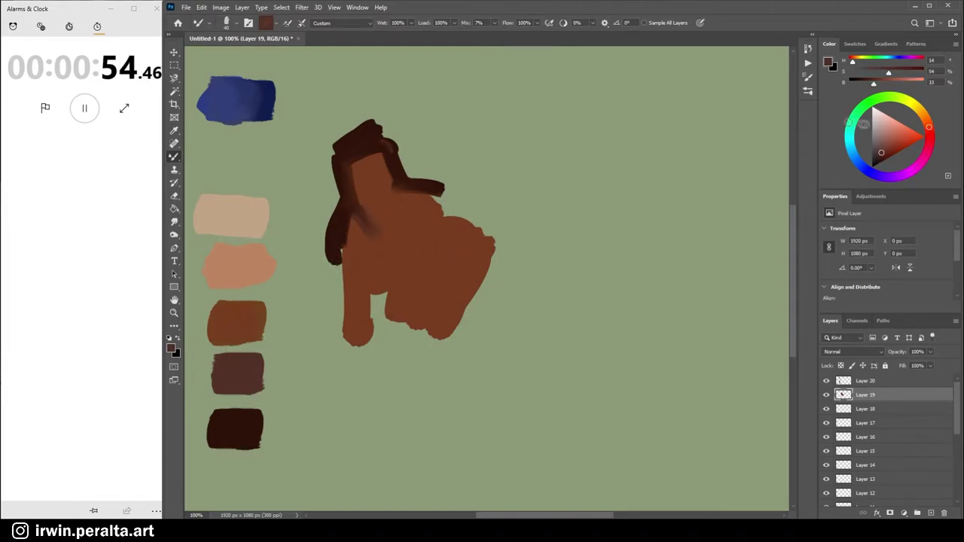
Paint a muted red patch across the chest and dark red-brown strokes down the lower body.
click(899, 140)
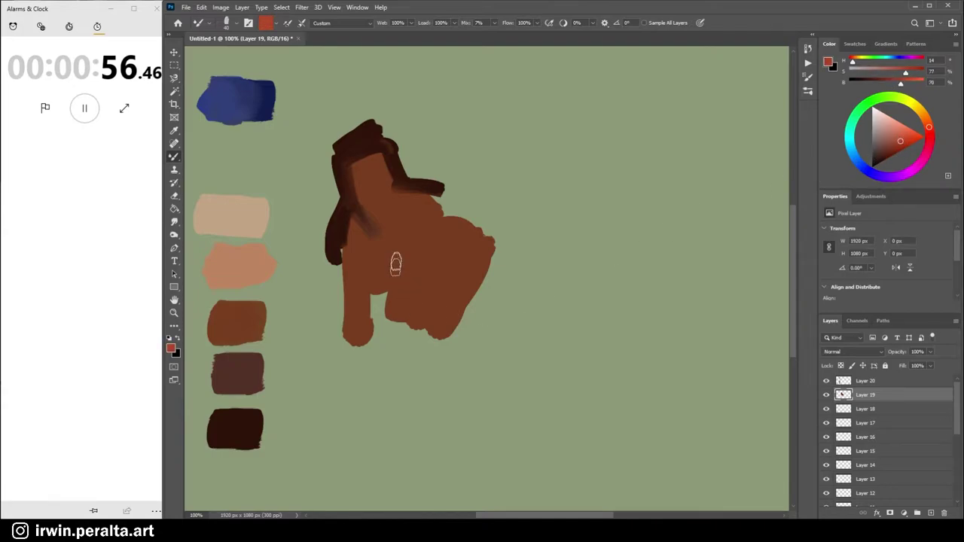
mouse_move(383, 248)
mouse_down()
mouse_move(399, 221)
mouse_move(387, 223)
mouse_move(429, 218)
mouse_up()
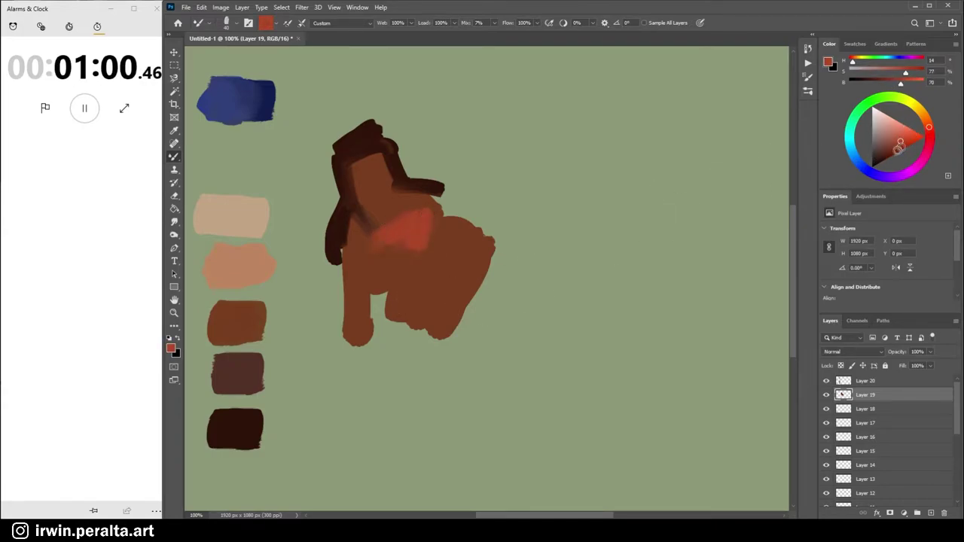
click(894, 150)
drag(392, 224, 420, 219)
mouse_move(439, 279)
mouse_down()
mouse_move(407, 343)
mouse_move(418, 298)
mouse_move(398, 332)
mouse_up()
alt+click(409, 291)
drag(409, 273, 392, 342)
Paint light salmon strokes down and along the legs, with pale beige highlights on the right leg.
alt+click(241, 265)
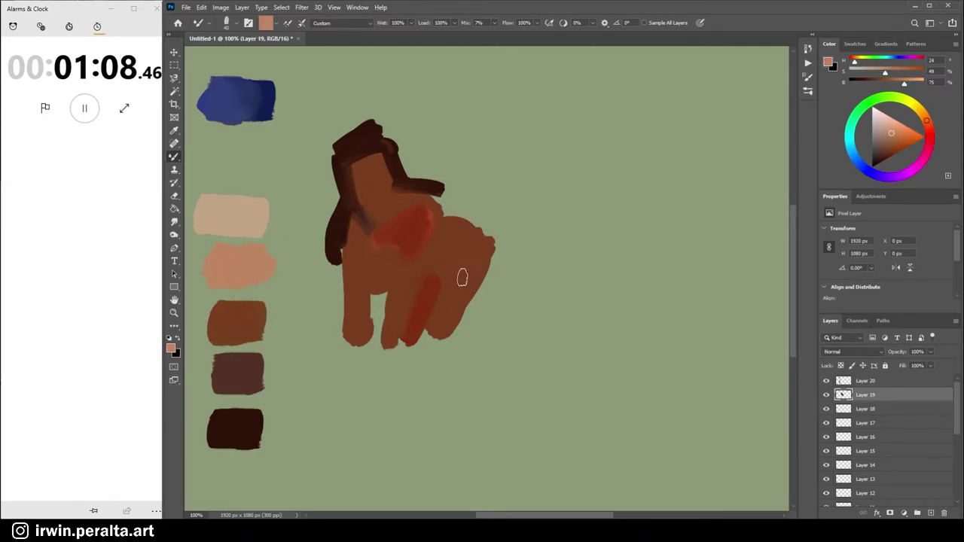
drag(417, 273, 392, 334)
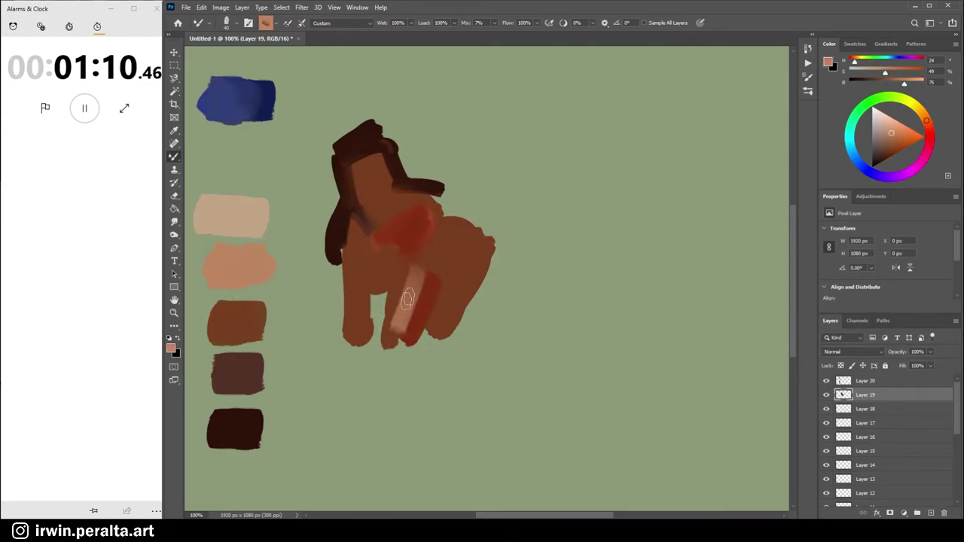
mouse_move(400, 290)
mouse_down()
mouse_move(392, 342)
mouse_move(423, 260)
mouse_move(452, 325)
mouse_move(486, 250)
mouse_up()
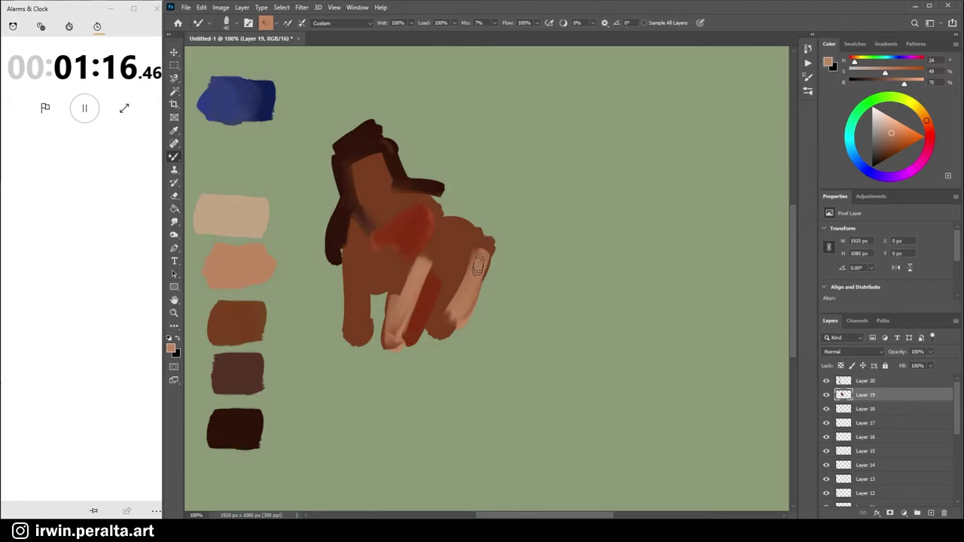
drag(491, 240, 444, 331)
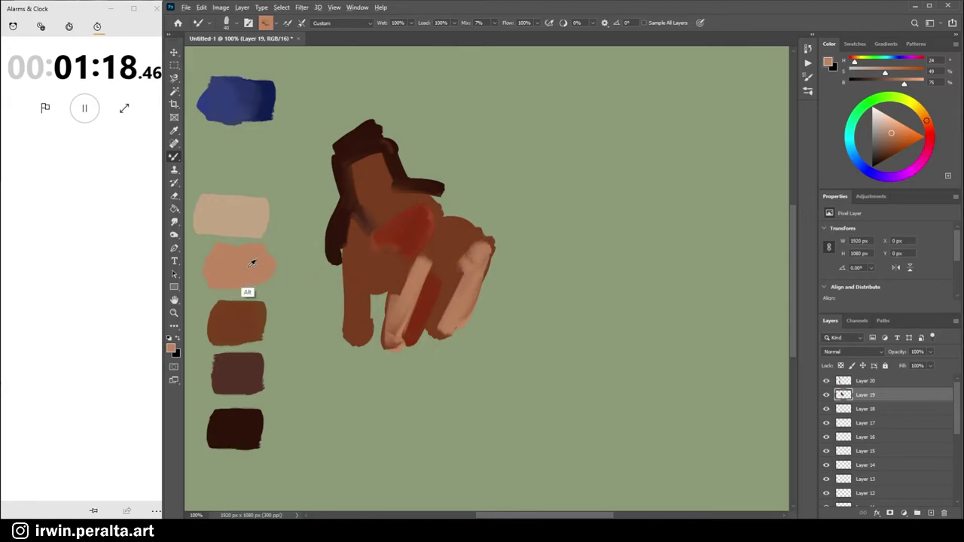
alt+click(247, 220)
mouse_move(460, 251)
mouse_down()
mouse_move(474, 279)
mouse_move(471, 230)
mouse_move(450, 253)
mouse_move(480, 227)
mouse_up()
Paint light tan skin strokes for the hip, an arm across the chest, the lower-left foot and the face.
alt+click(268, 101)
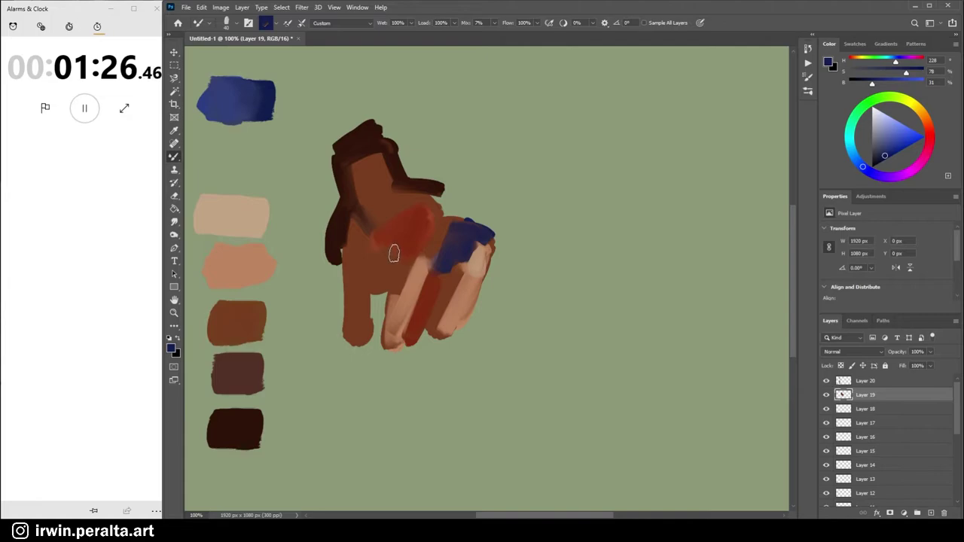
alt+click(240, 260)
mouse_move(444, 237)
mouse_down()
mouse_move(448, 219)
mouse_move(427, 227)
mouse_up()
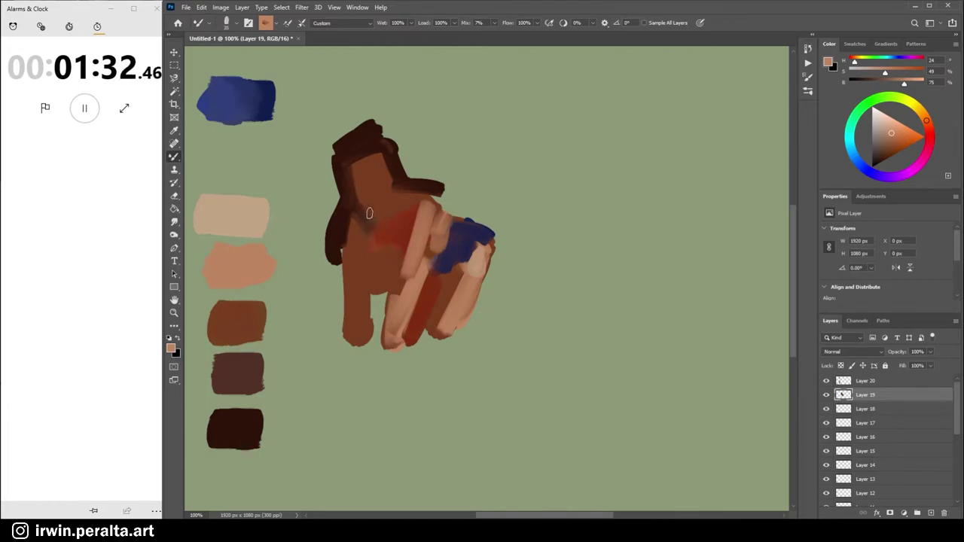
drag(369, 210, 378, 230)
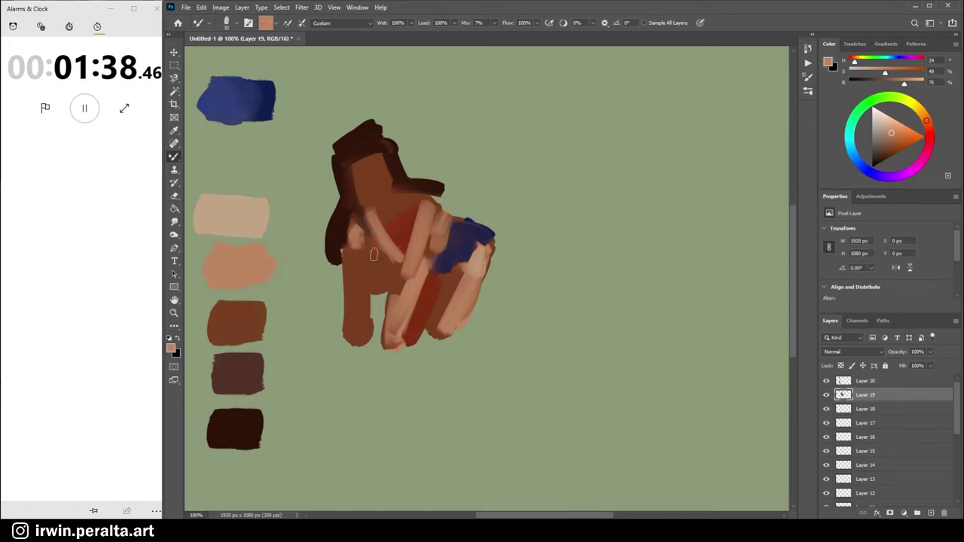
drag(356, 229, 360, 247)
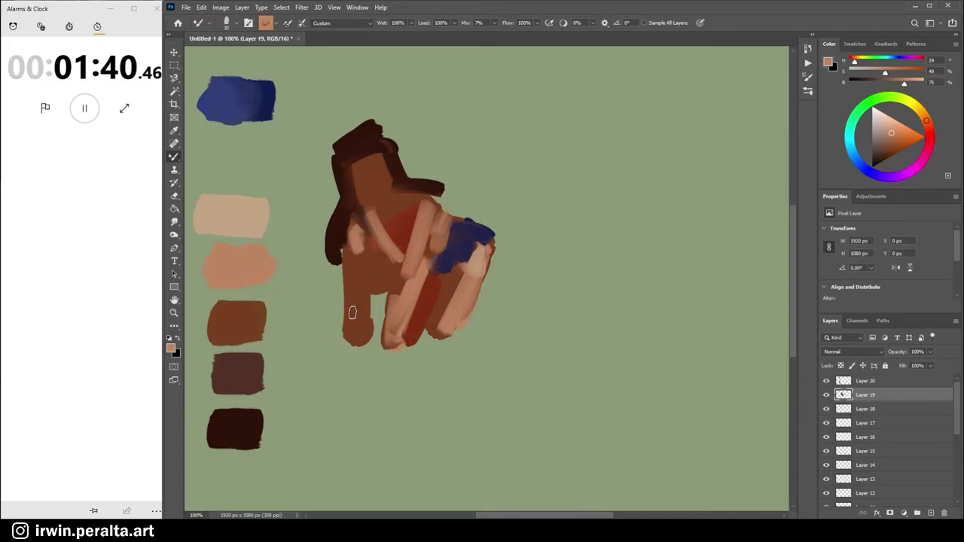
mouse_move(336, 346)
mouse_down()
mouse_move(355, 329)
mouse_move(362, 353)
mouse_up()
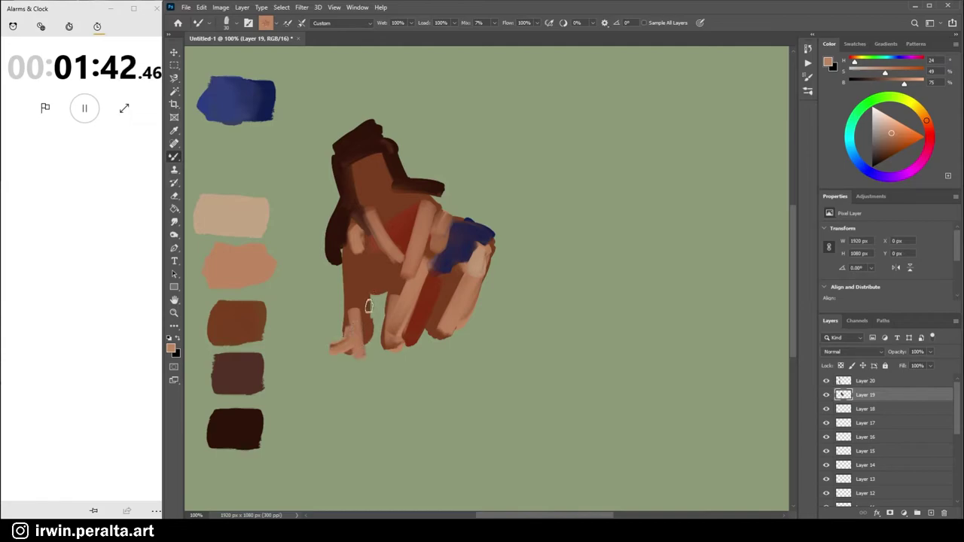
drag(379, 210, 403, 184)
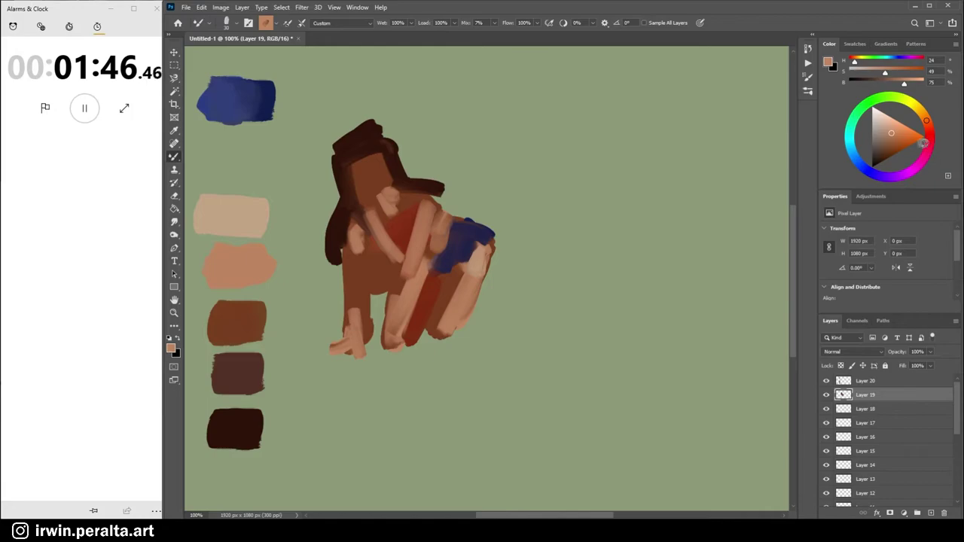
Paint saturated orange over the face and neck, then light peach across the chest and face.
click(902, 140)
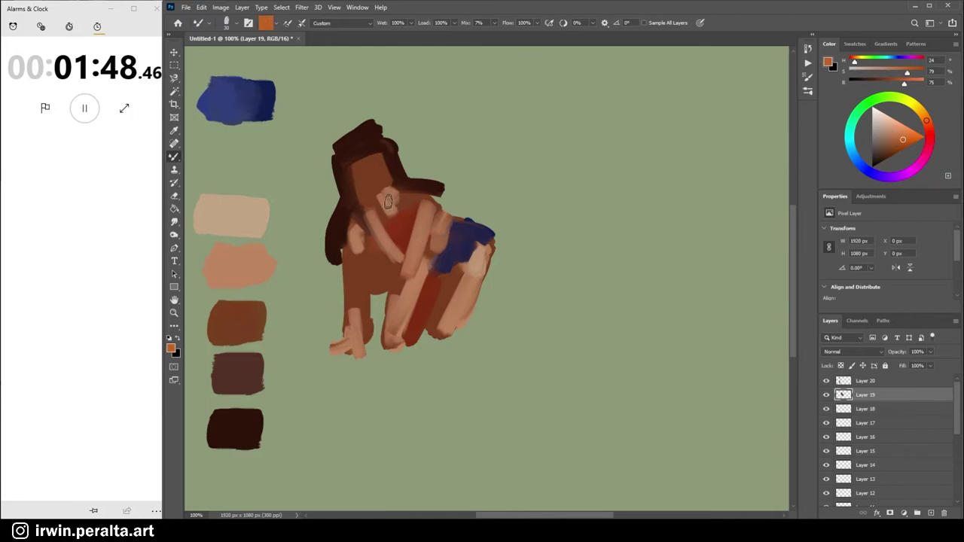
mouse_move(403, 203)
mouse_down()
mouse_move(425, 200)
mouse_move(416, 256)
mouse_up()
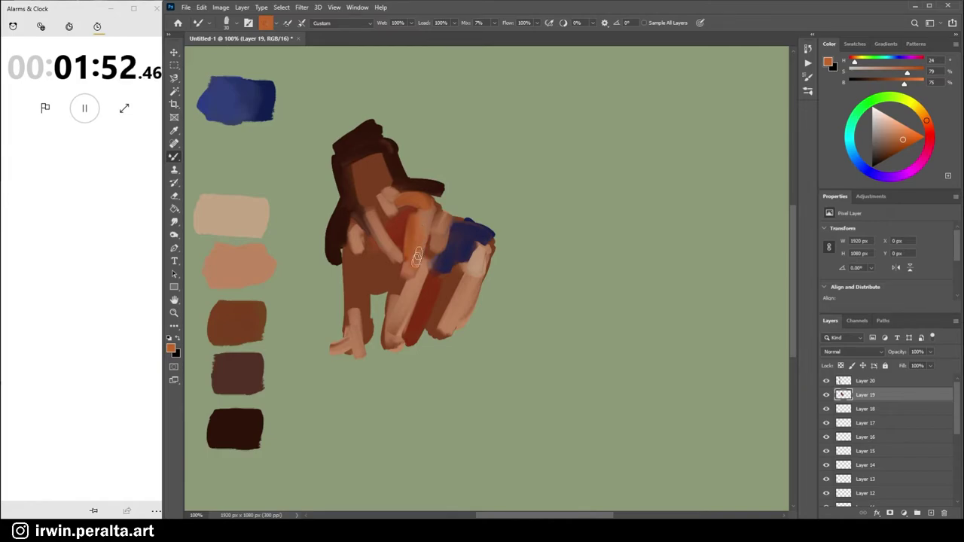
drag(400, 269, 382, 243)
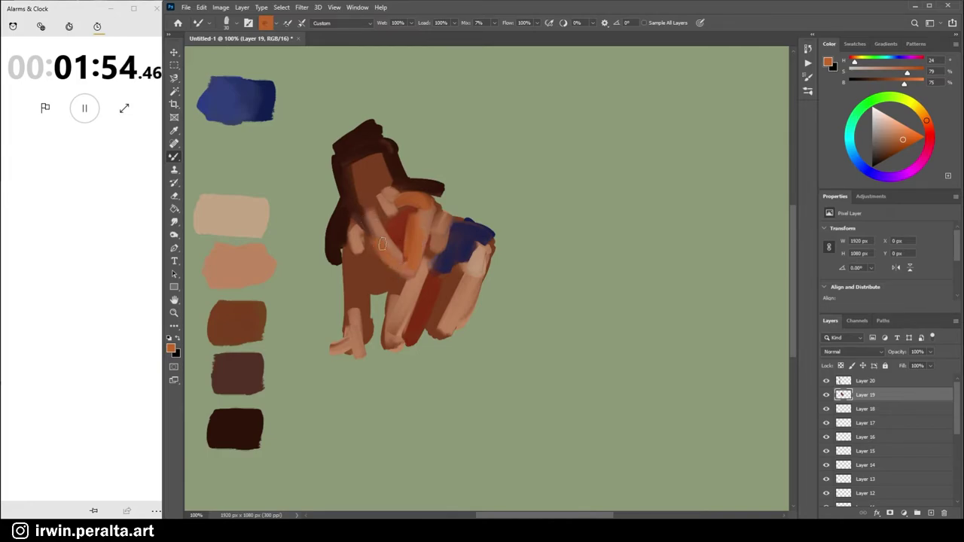
alt+click(241, 256)
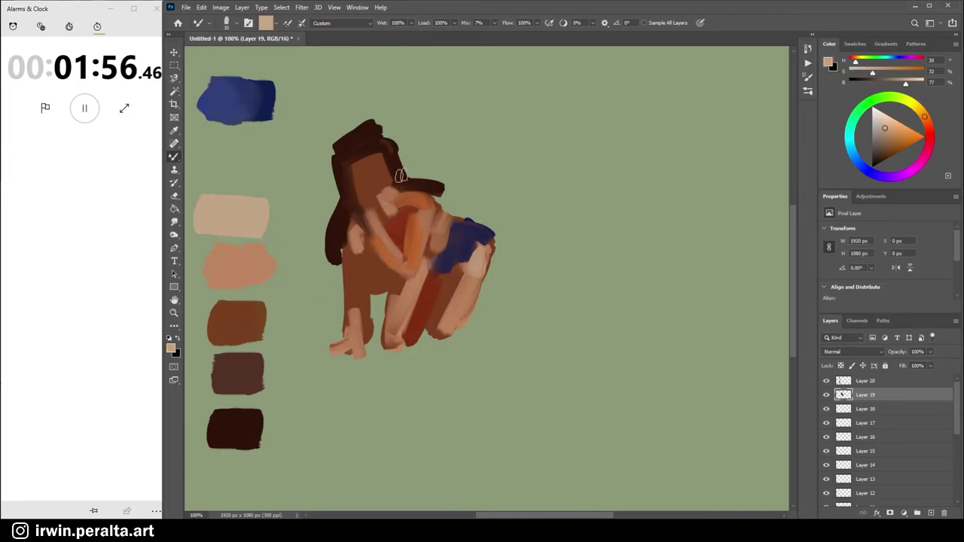
mouse_move(374, 159)
mouse_down()
mouse_move(381, 198)
mouse_move(370, 203)
mouse_up()
alt+click(255, 279)
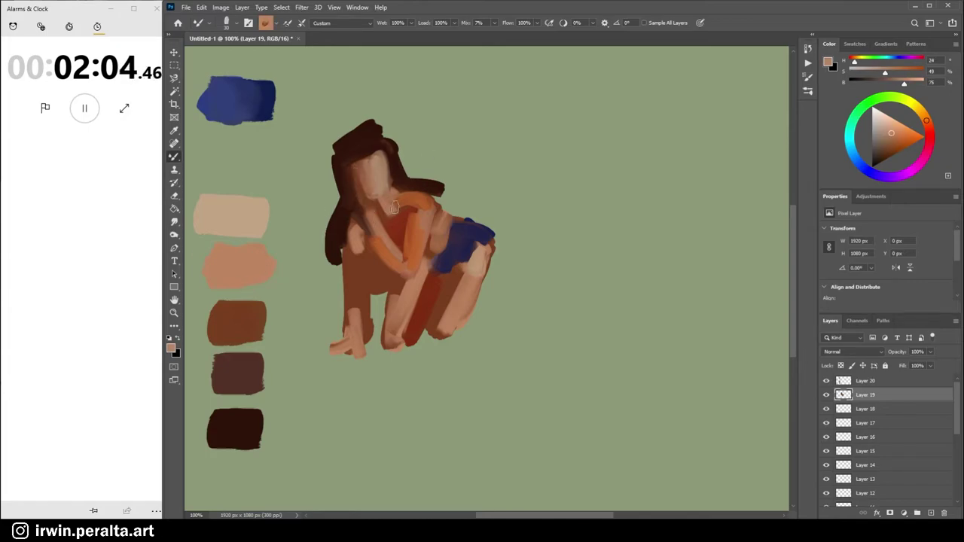
alt+click(373, 182)
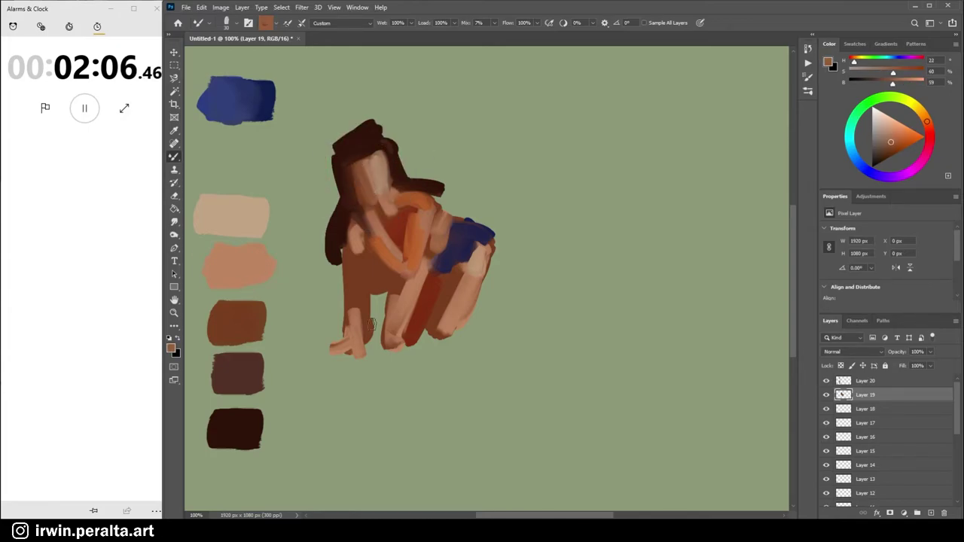
Shade the lower leg in very dark brown with light peach highlights, then mix a darker navy colour.
alt+click(237, 428)
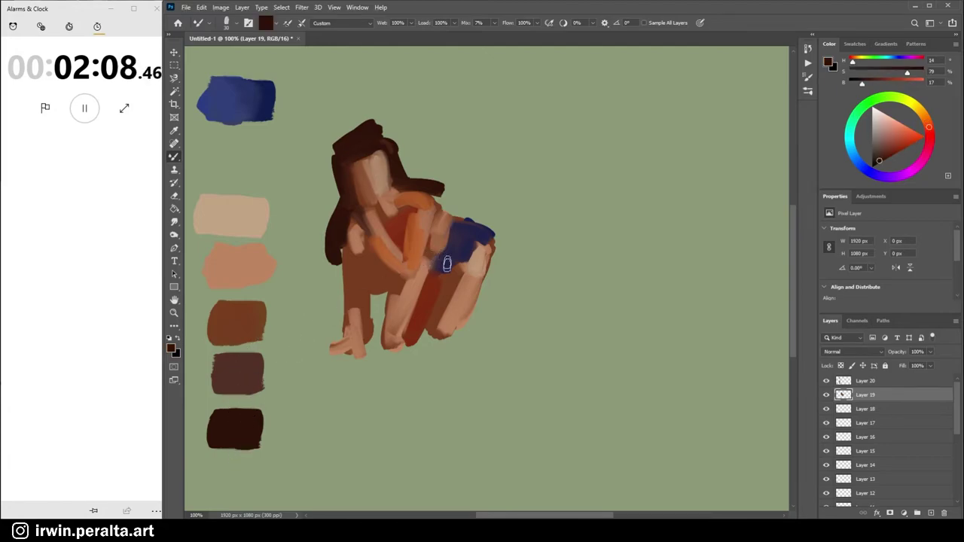
mouse_move(442, 274)
mouse_down()
mouse_move(421, 343)
mouse_move(494, 256)
mouse_up()
drag(450, 343, 487, 279)
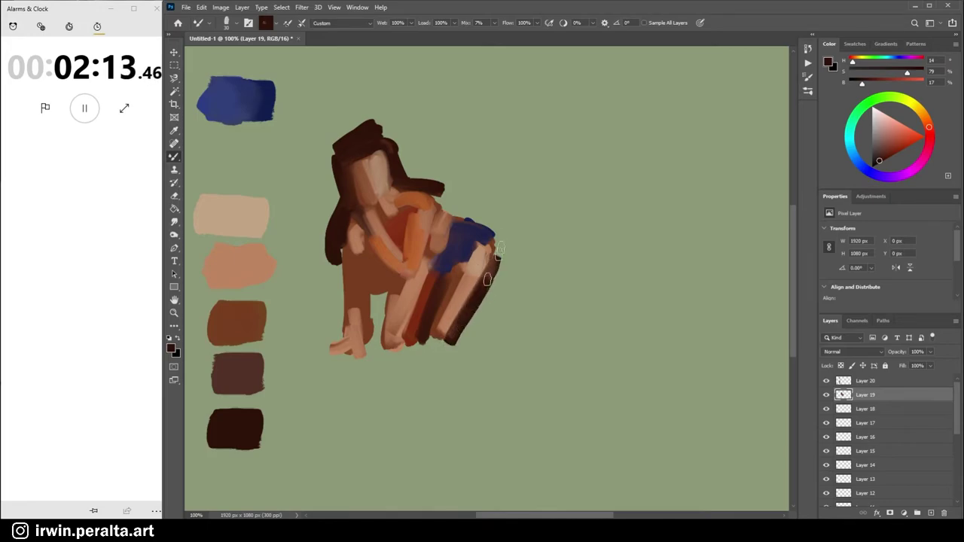
alt+click(456, 319)
drag(456, 322, 485, 252)
alt+click(474, 287)
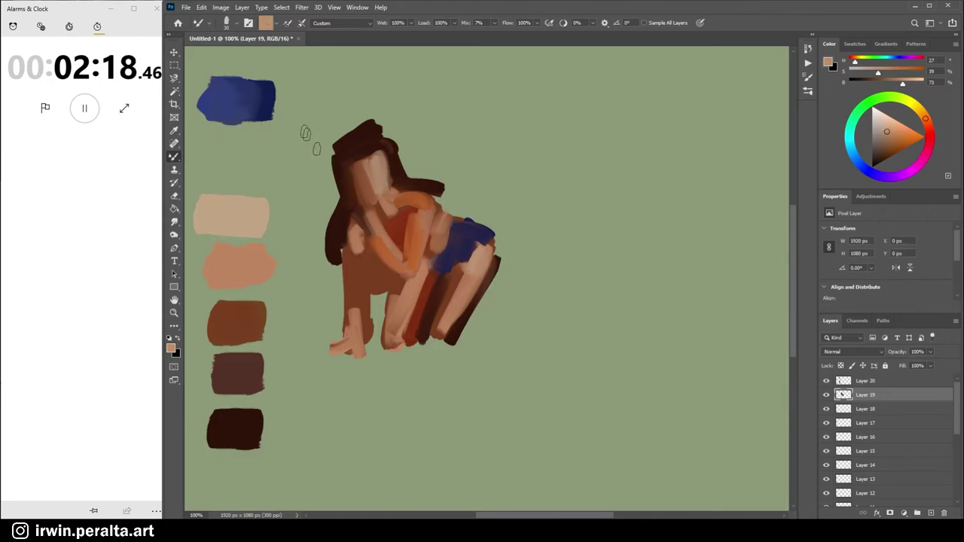
alt+click(268, 104)
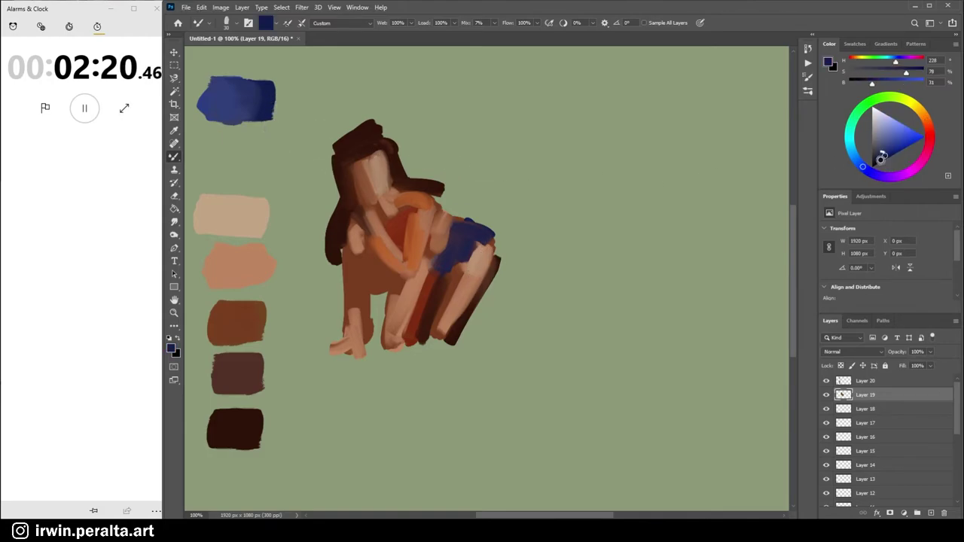
drag(882, 156, 878, 162)
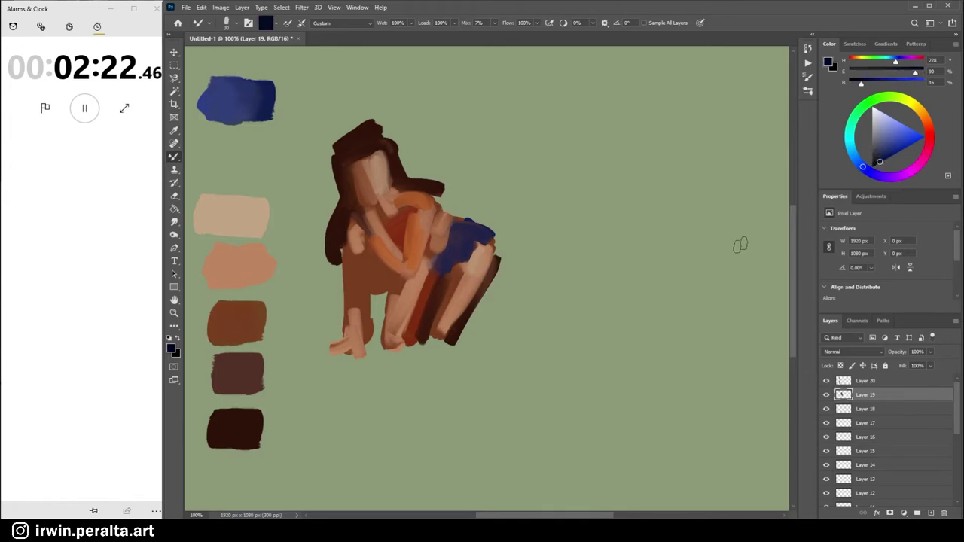
Paint the shorts dark navy, orange strokes around the shoulder and arm, and darker brown on the chest.
mouse_move(457, 221)
mouse_down()
mouse_move(433, 254)
mouse_move(461, 260)
mouse_up()
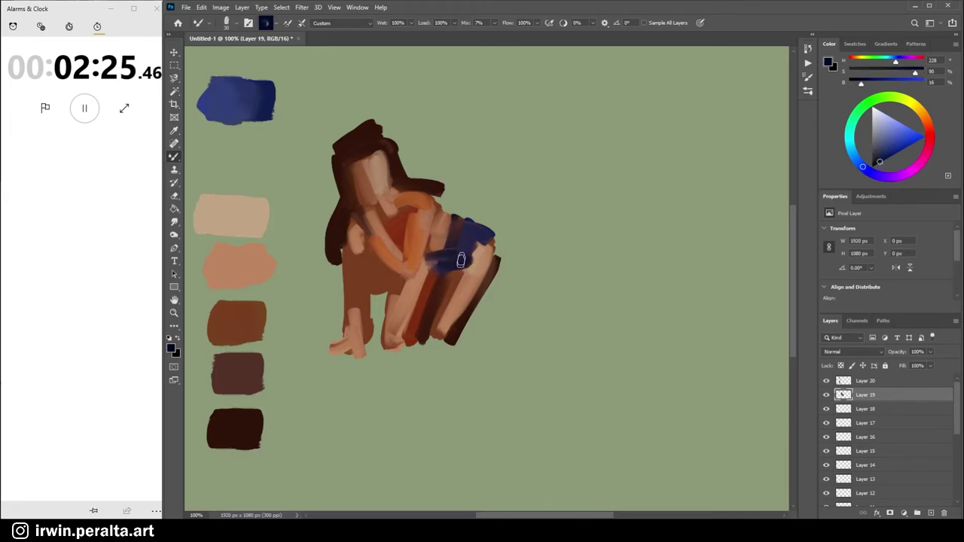
alt+click(243, 280)
click(902, 140)
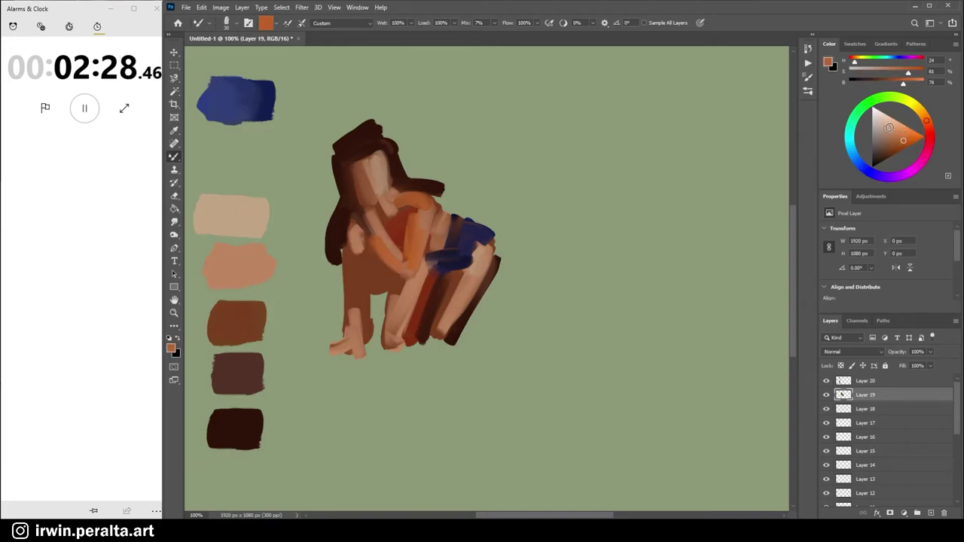
drag(378, 213, 368, 226)
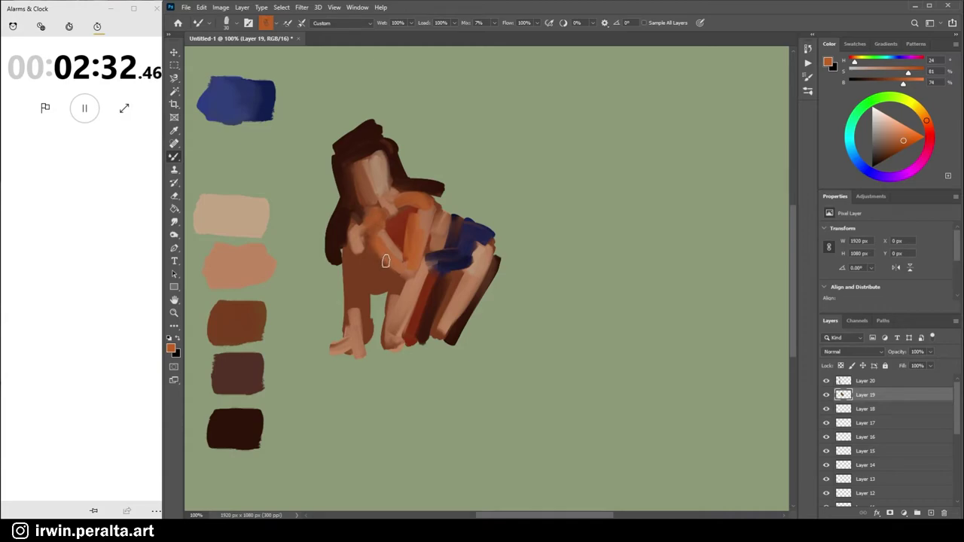
alt+click(355, 298)
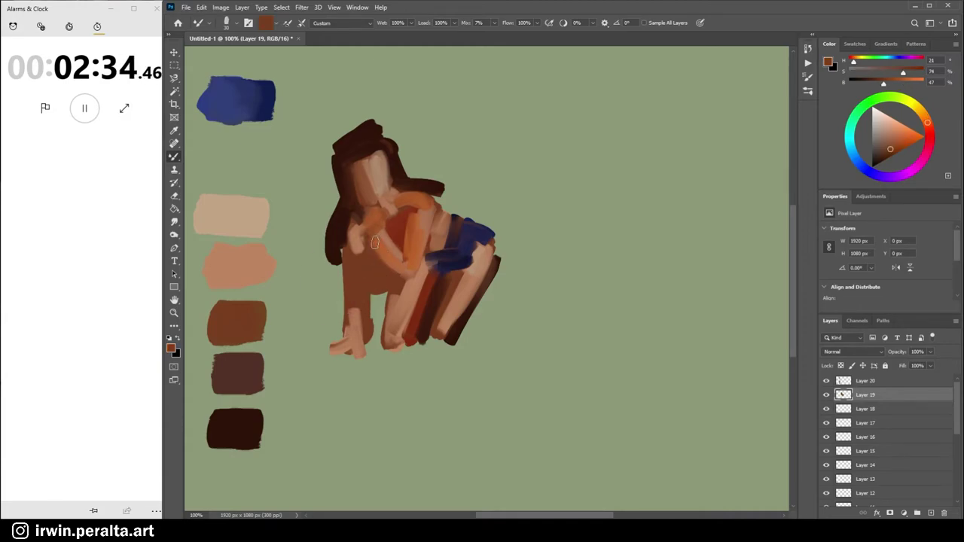
drag(377, 239, 400, 268)
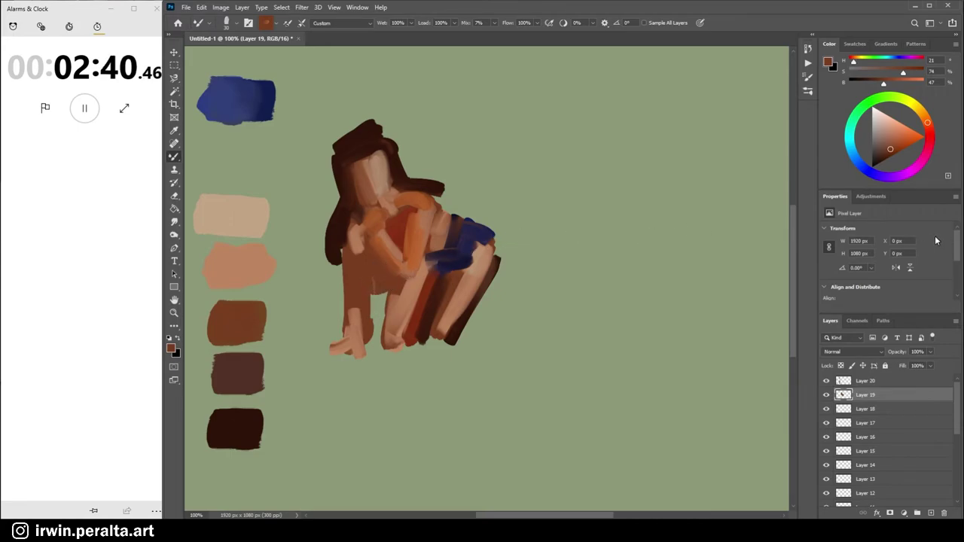
Check the Brush Settings, then smear and soften the paint along the leg with the Mixer Brush.
click(807, 77)
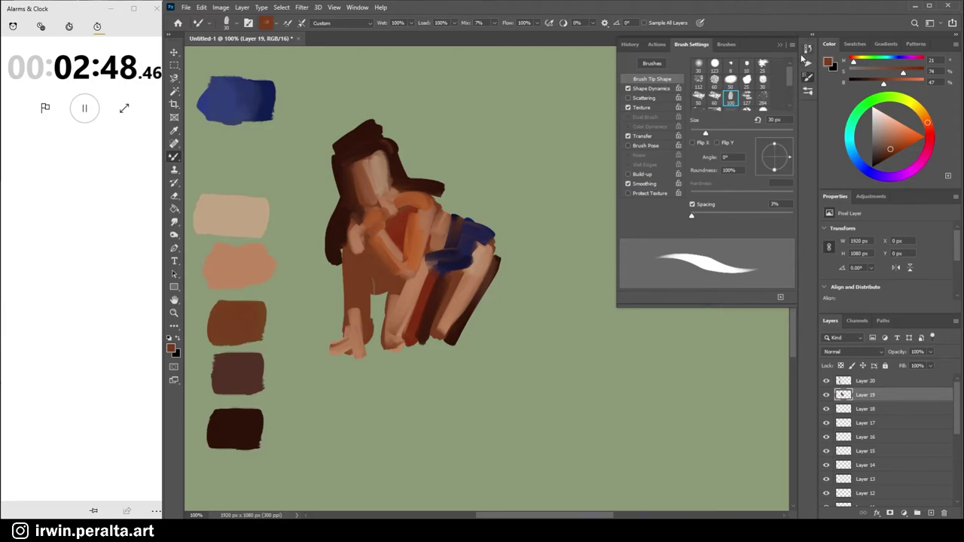
click(780, 45)
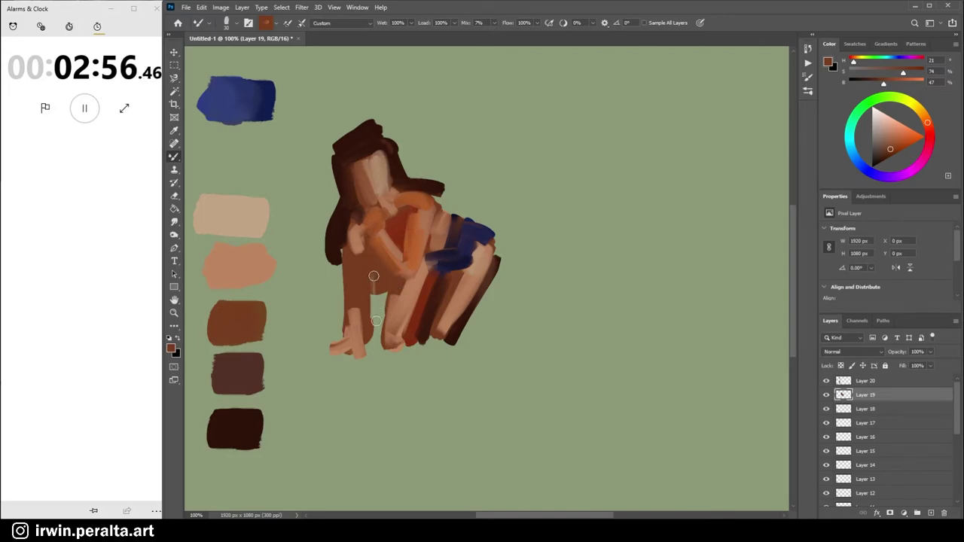
mouse_move(373, 275)
mouse_down()
mouse_move(383, 269)
mouse_move(371, 285)
mouse_up()
drag(371, 340, 375, 347)
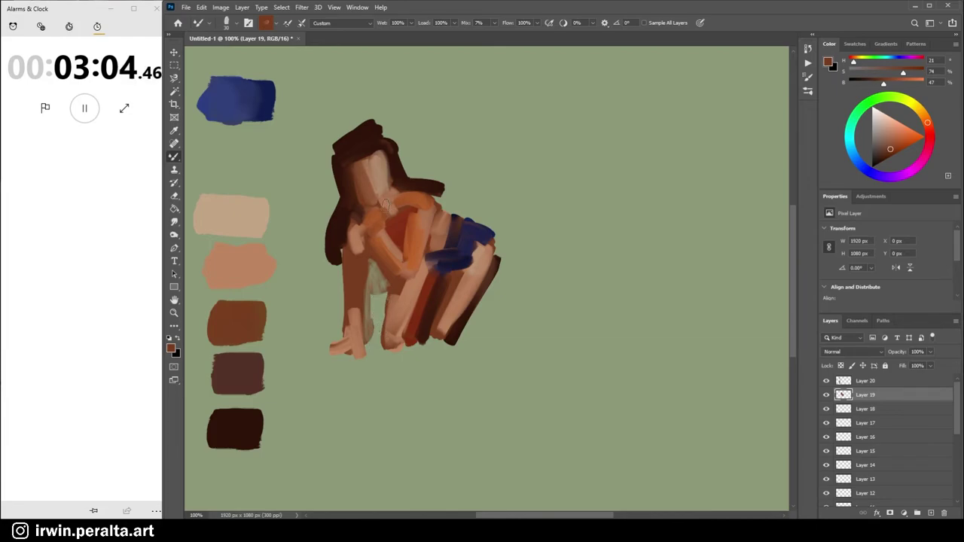
Paint greyish-green background between the legs, near the feet, and into the figure's left side.
alt+click(380, 299)
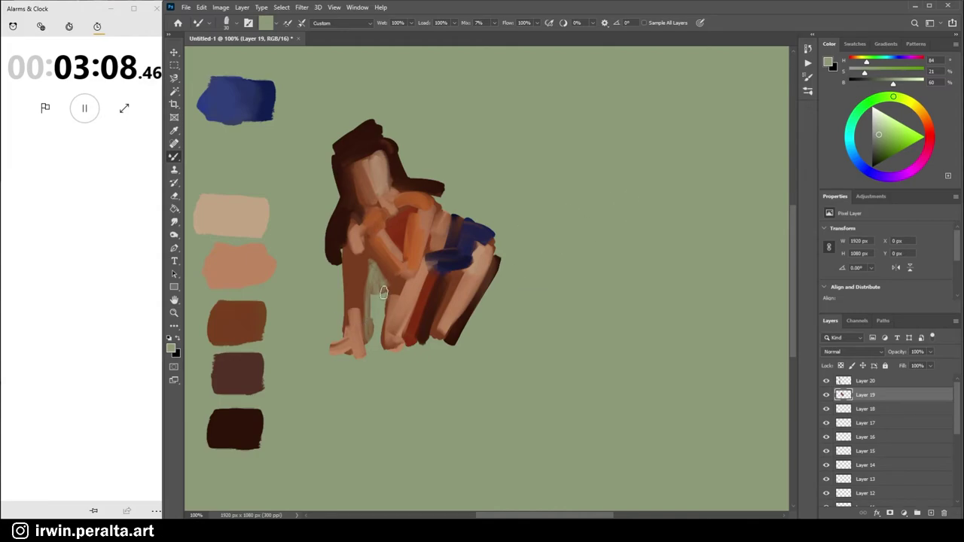
drag(366, 268, 370, 339)
drag(367, 301, 370, 354)
mouse_move(370, 275)
mouse_down()
mouse_move(369, 348)
mouse_move(380, 292)
mouse_move(371, 354)
mouse_move(360, 363)
mouse_up()
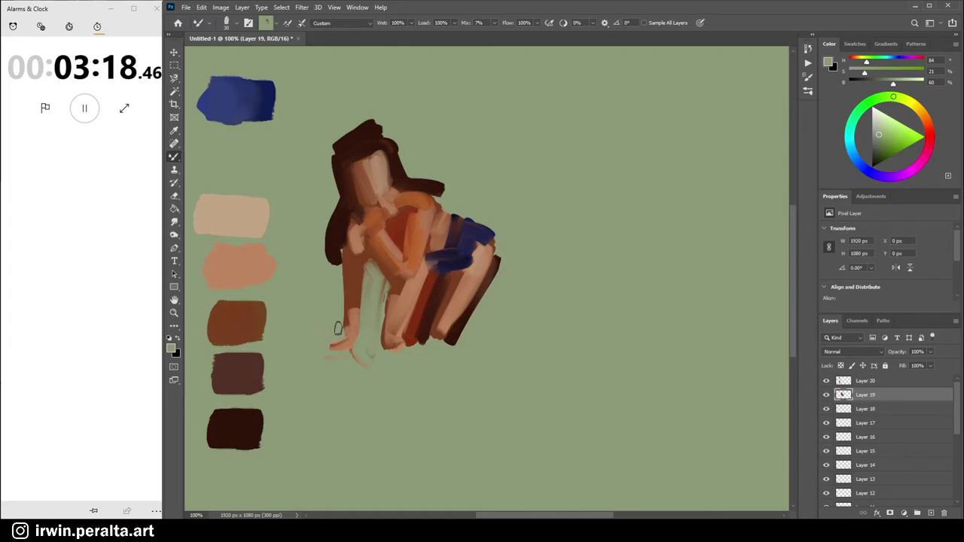
drag(337, 329, 338, 293)
mouse_move(336, 281)
mouse_down()
mouse_move(333, 256)
mouse_move(338, 281)
mouse_up()
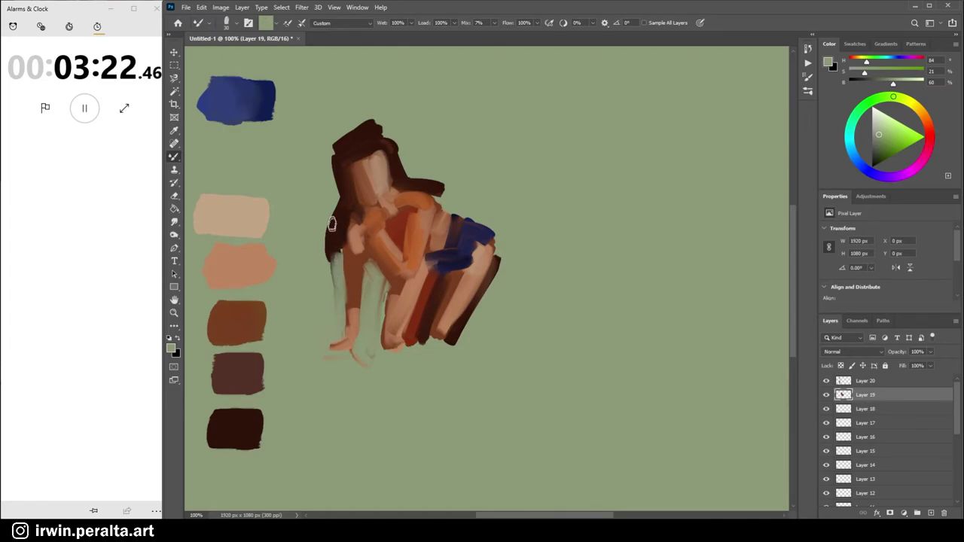
mouse_move(324, 238)
mouse_down()
mouse_move(322, 260)
mouse_move(330, 217)
mouse_up()
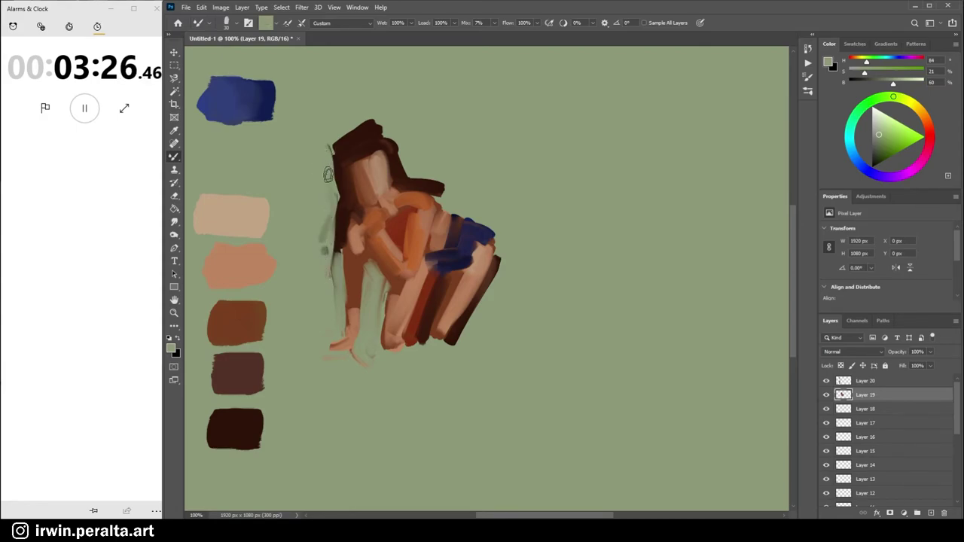
Trim the dark hair's left edge, repaint where hair meets back, and resample dark brown.
mouse_move(328, 174)
mouse_down()
mouse_move(360, 121)
mouse_move(393, 144)
mouse_up()
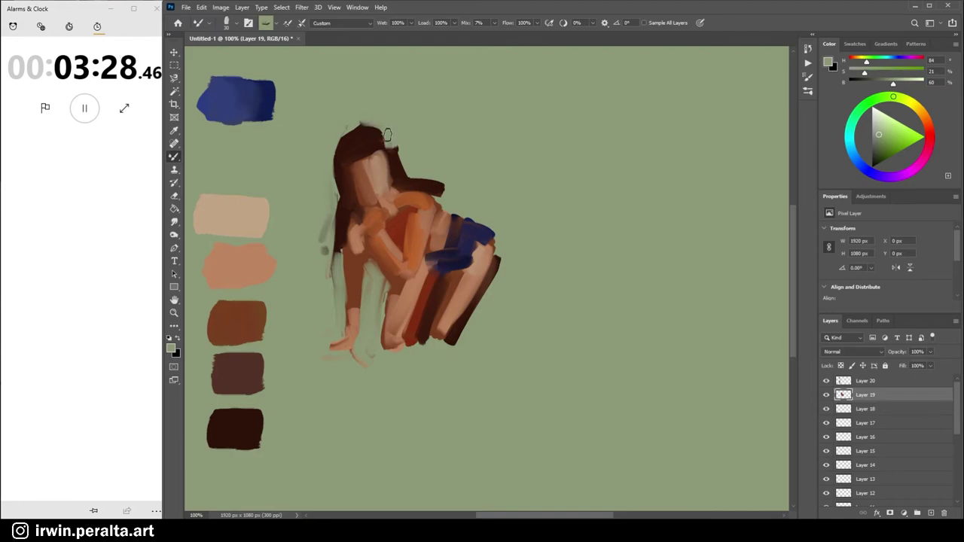
mouse_move(433, 174)
mouse_down()
mouse_move(445, 197)
mouse_move(424, 211)
mouse_move(432, 192)
mouse_up()
alt+click(432, 191)
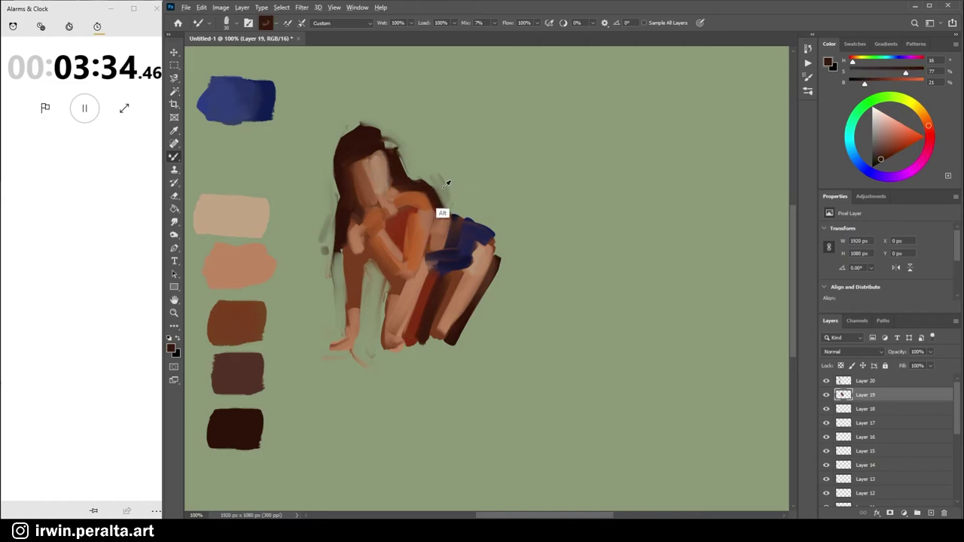
Soften the hair-to-back edge with background green and add a light peach shoulder highlight.
alt+click(442, 197)
drag(440, 185, 442, 215)
alt+click(443, 223)
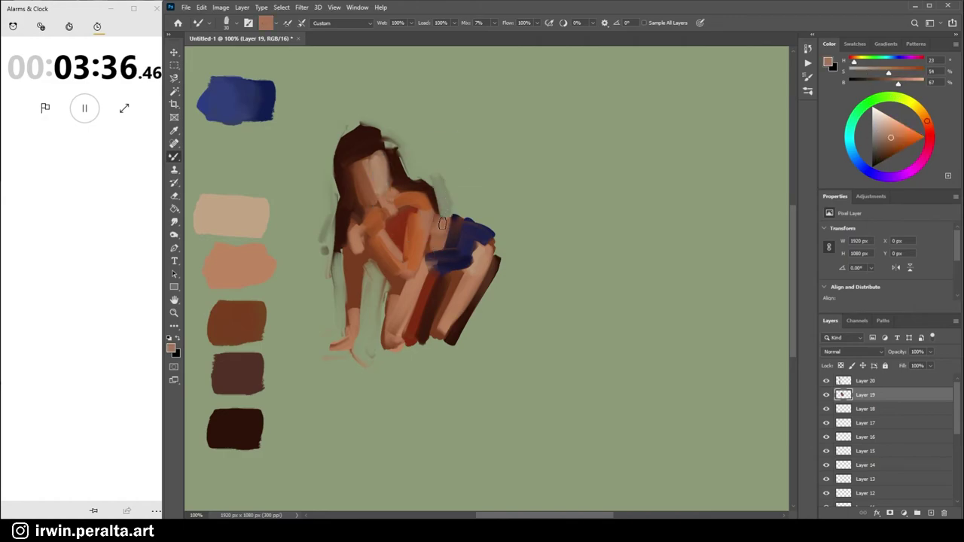
alt+click(258, 218)
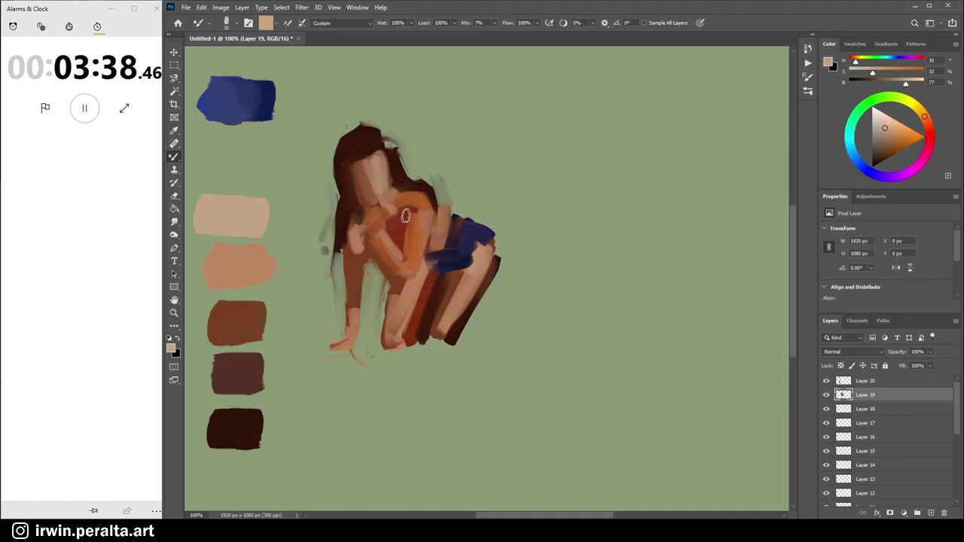
drag(440, 220, 445, 234)
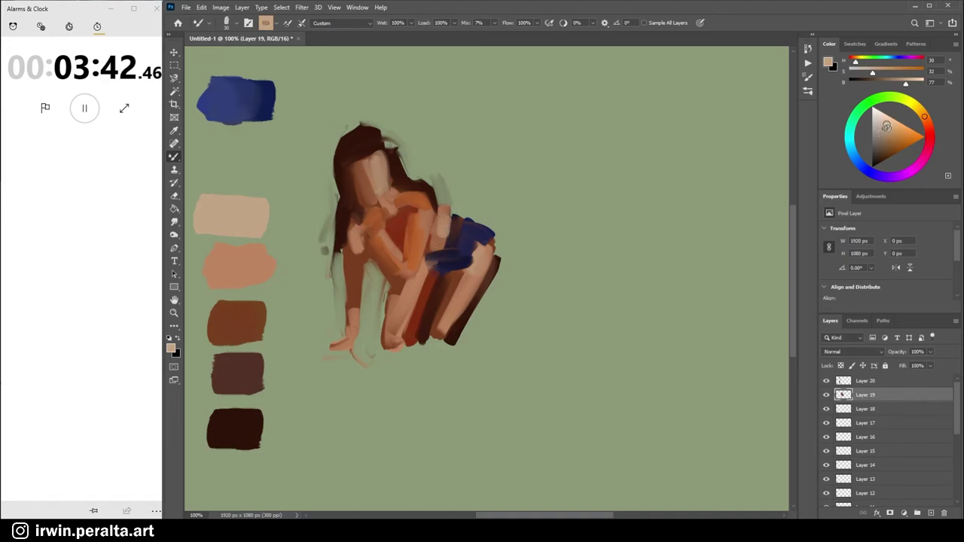
Lighten the peach and paint light skin-tone strokes on the thigh below the shorts.
drag(886, 127, 884, 123)
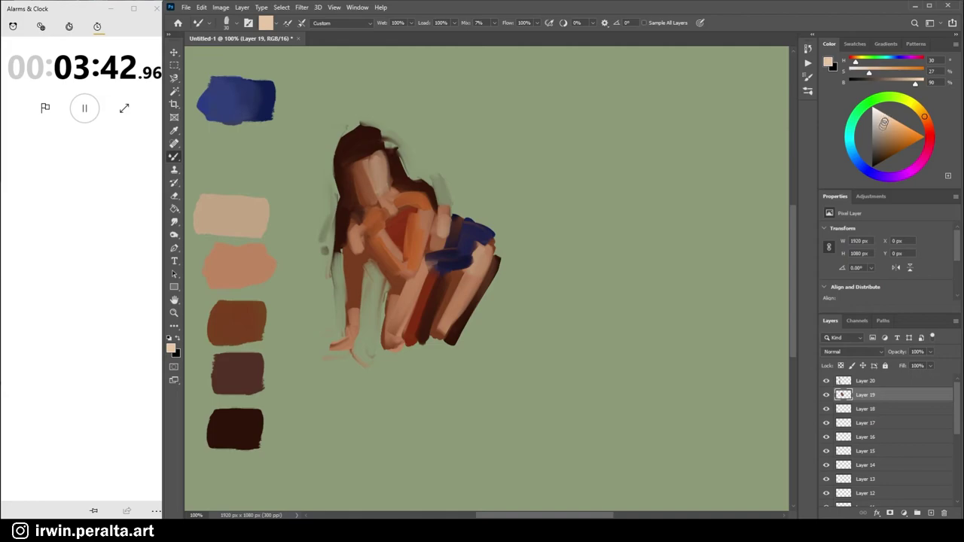
alt+click(487, 269)
drag(491, 257, 497, 235)
alt+click(485, 279)
alt+click(476, 292)
drag(476, 271, 491, 248)
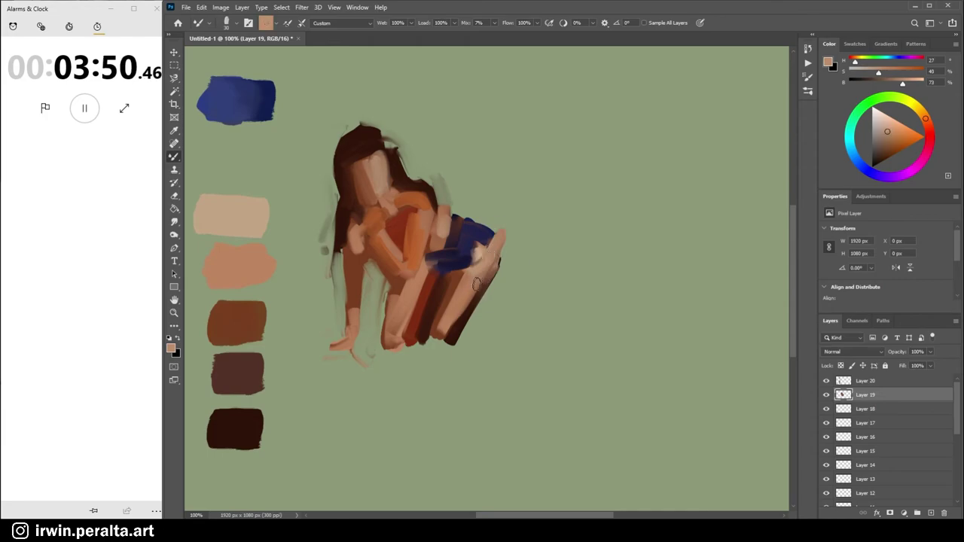
alt+click(479, 268)
Trim the right edge of the blue shorts and leg with background green, touching up the shoulder.
alt+click(484, 235)
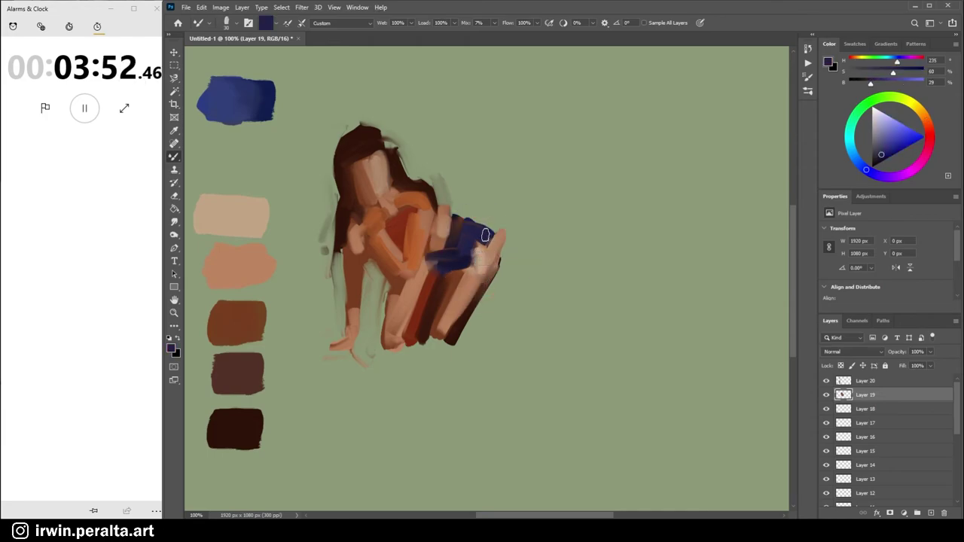
alt+click(495, 220)
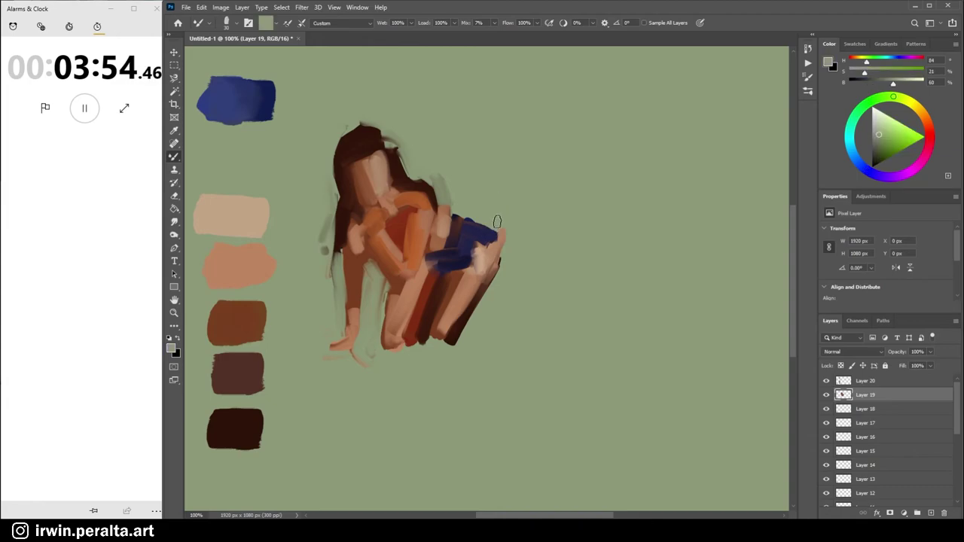
mouse_move(502, 225)
mouse_down()
mouse_move(495, 217)
mouse_move(495, 285)
mouse_up()
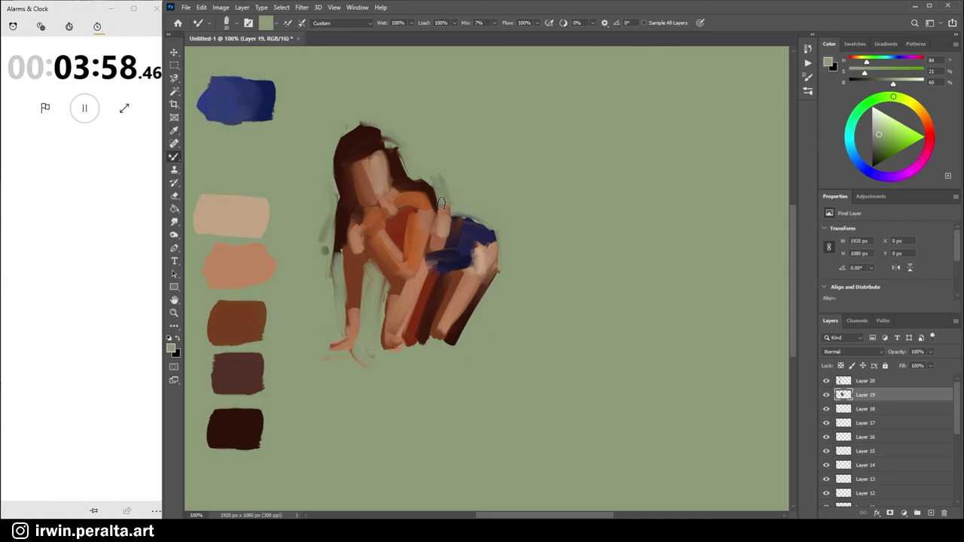
drag(441, 203, 449, 206)
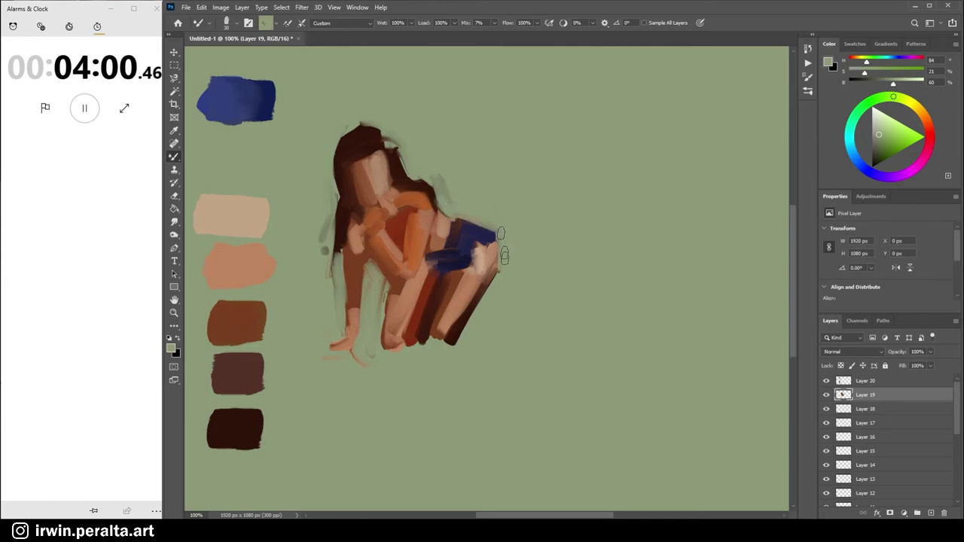
Clean the lower-right leg edge with green, undo a stray dark brown stroke, and lighten the brown.
drag(502, 254, 448, 348)
drag(500, 284, 442, 347)
alt+click(423, 342)
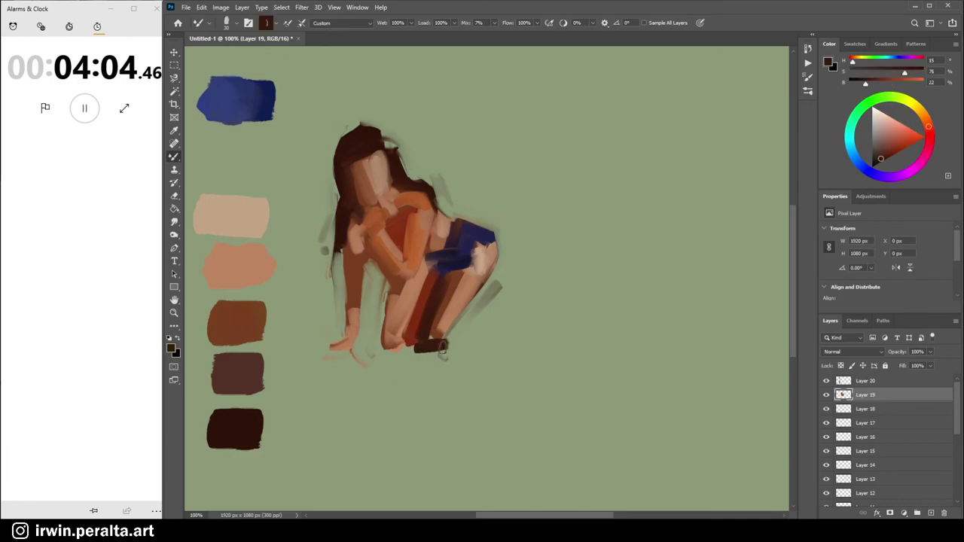
key(ctrl+z)
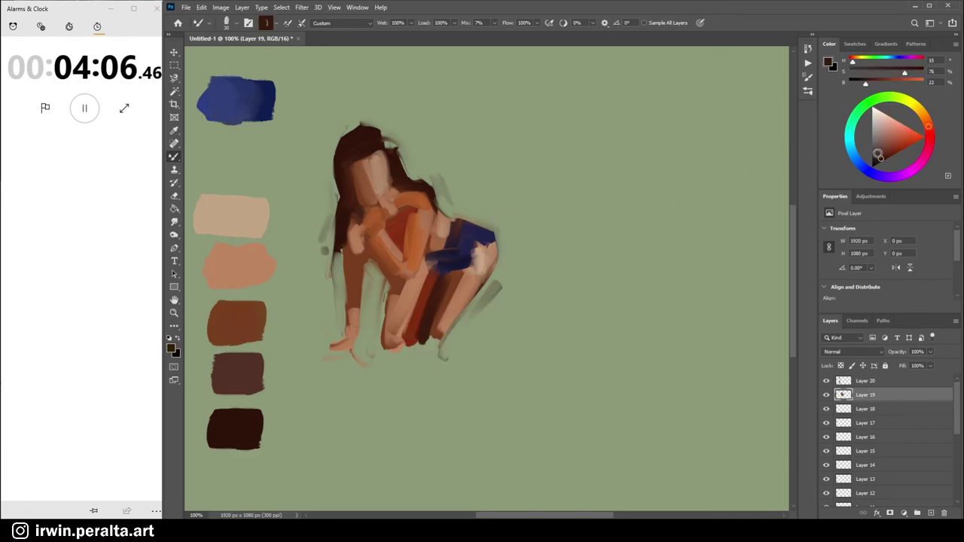
mouse_move(881, 159)
mouse_down()
mouse_move(882, 149)
mouse_move(871, 151)
mouse_up()
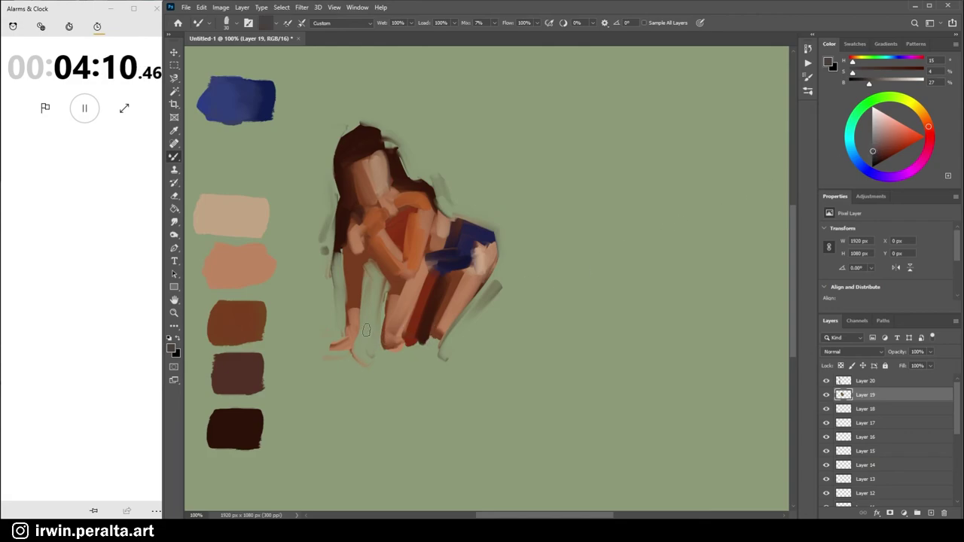
Paint grey-green strokes over the lower leg and brighten the foot with a light skin tone.
mouse_move(384, 337)
mouse_down()
mouse_move(378, 315)
mouse_move(359, 340)
mouse_up()
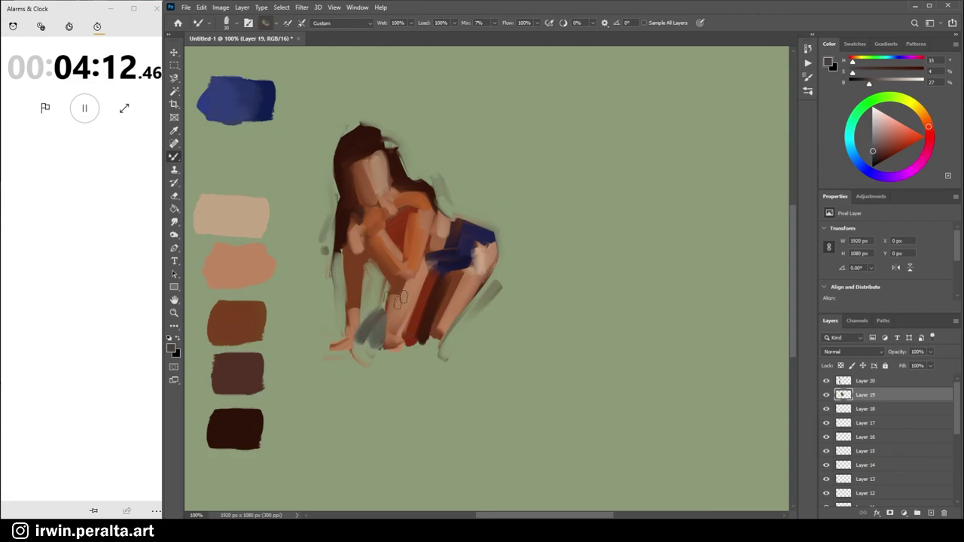
alt+click(354, 330)
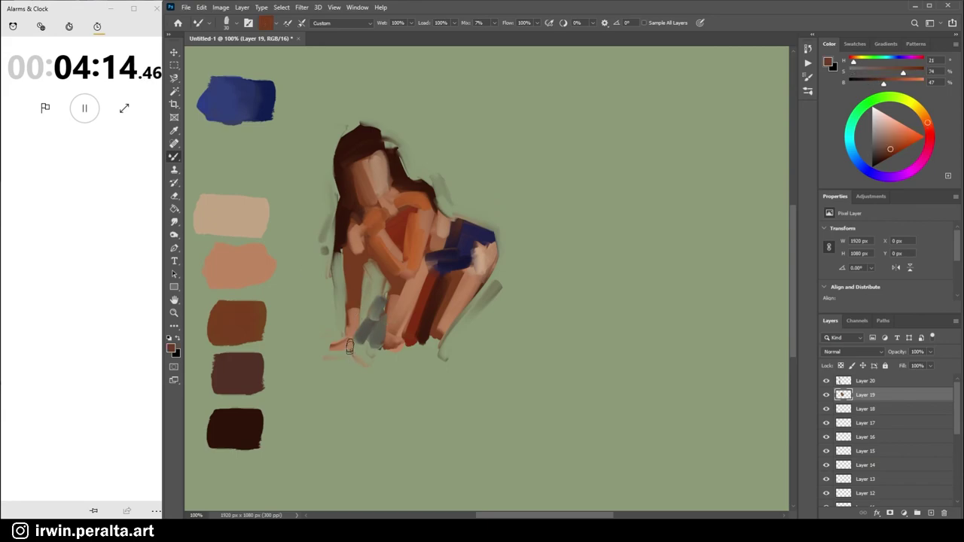
alt+click(354, 332)
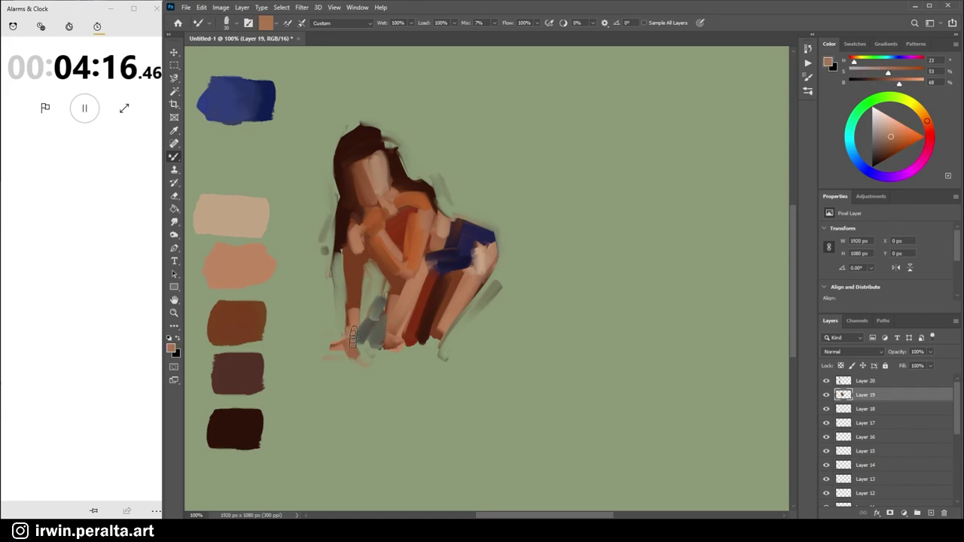
drag(352, 337, 369, 365)
Sample the warm brown near the foot and paint a brown stroke across it.
alt+click(369, 390)
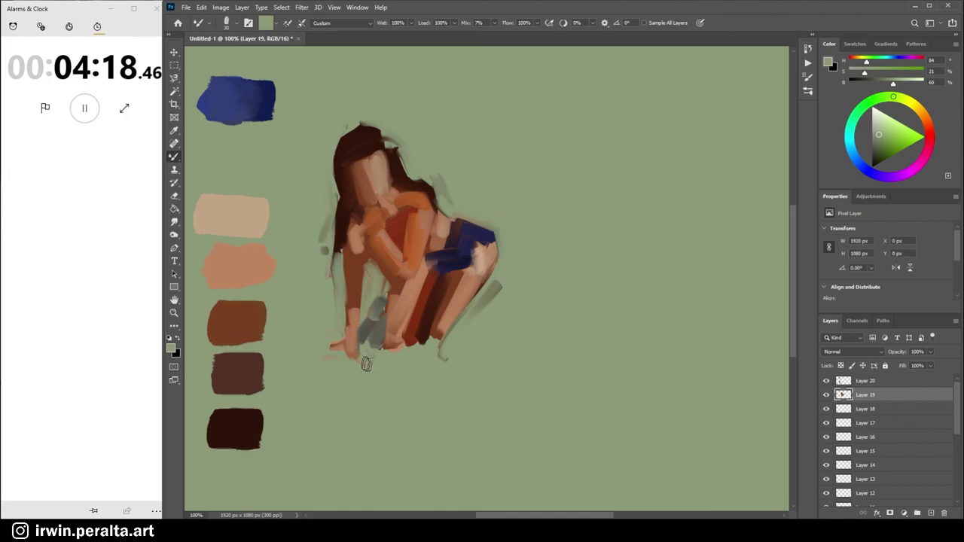
alt+click(341, 341)
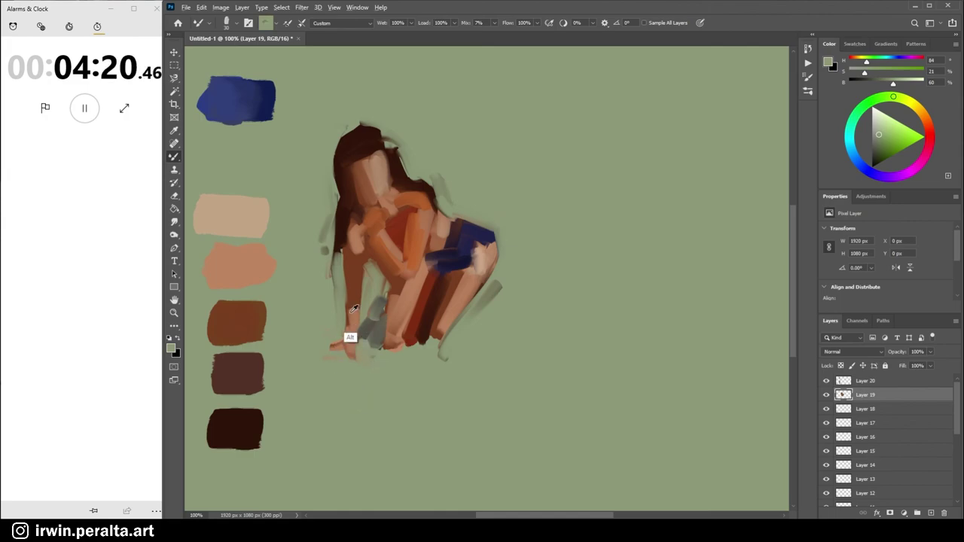
drag(326, 344, 346, 346)
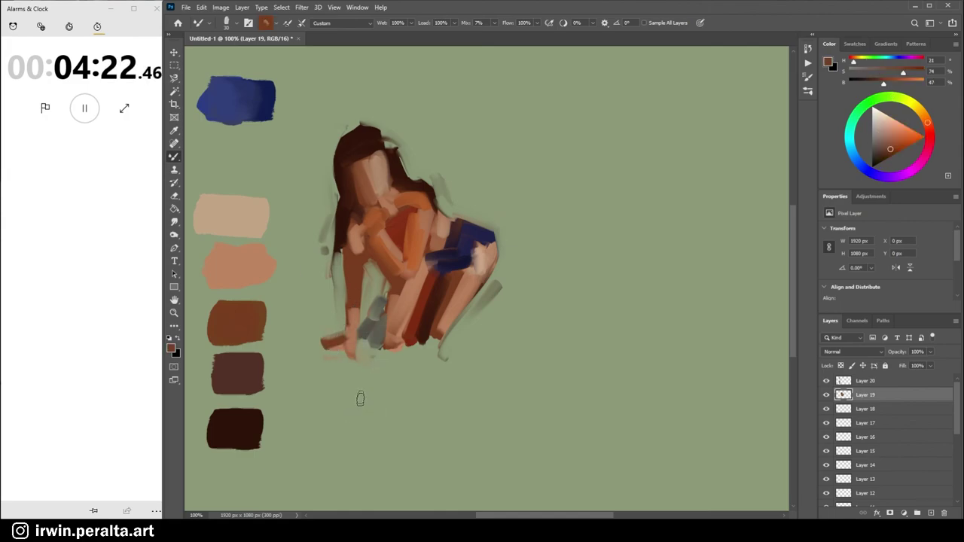
alt+click(377, 346)
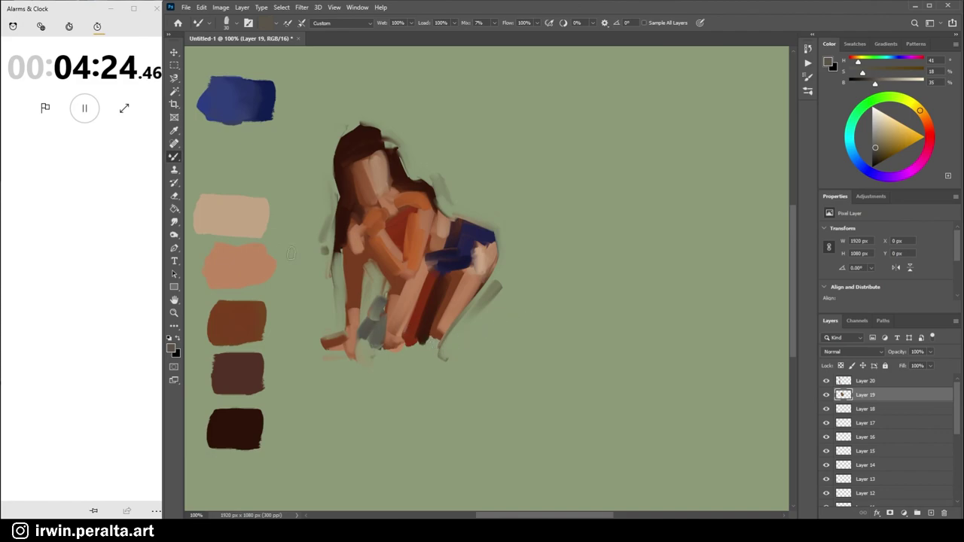
Pause the Alarms & Clock stopwatch at 04:25 to end the painting session.
click(86, 111)
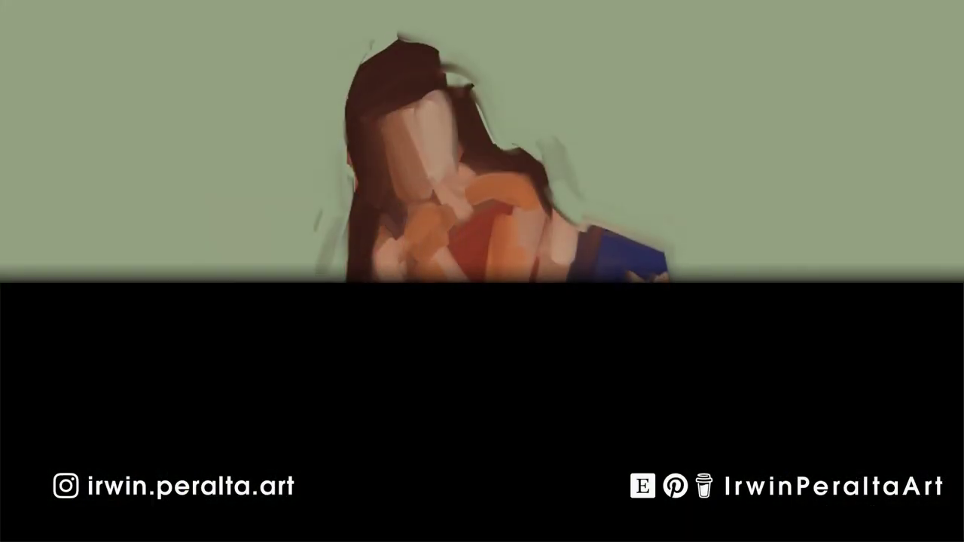